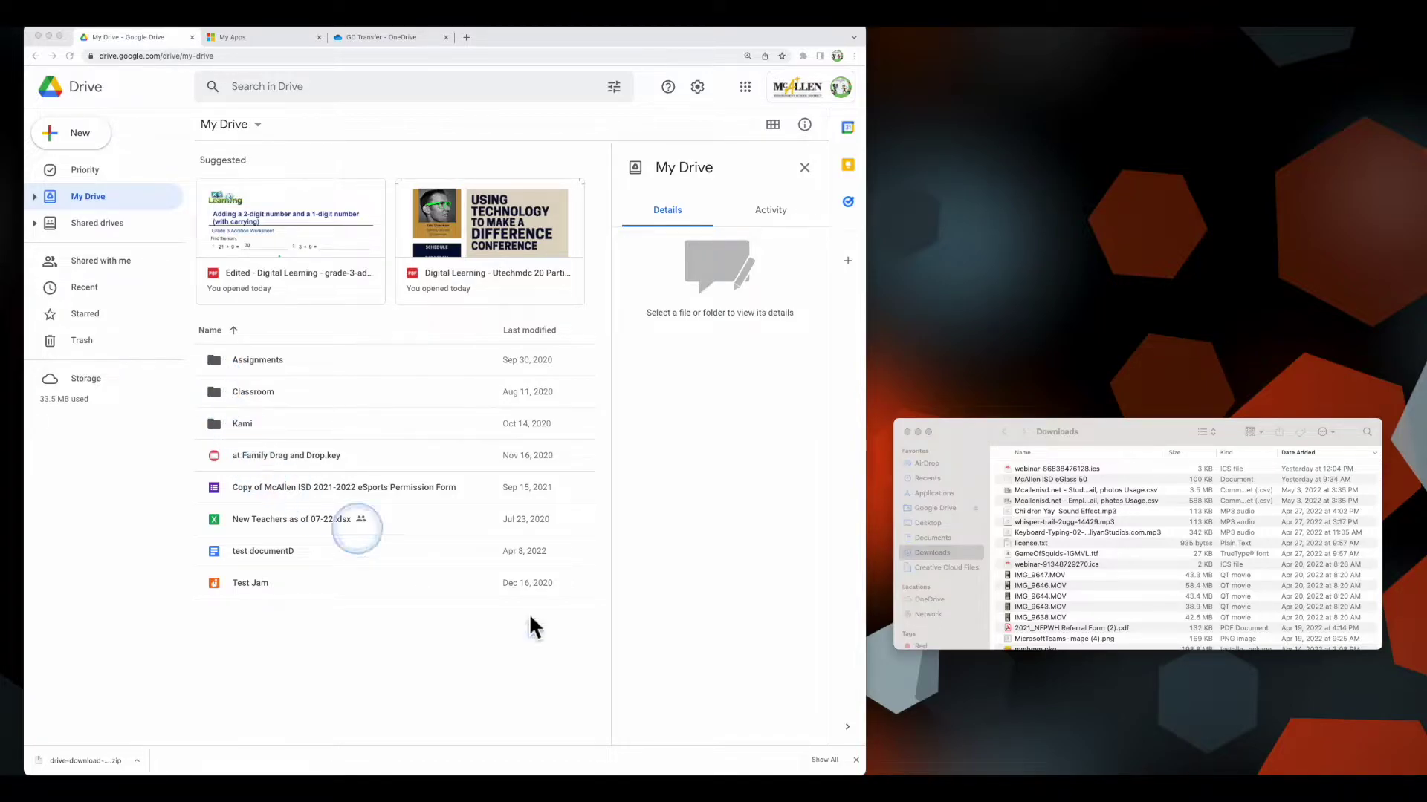
# Bring Chrome forward, dismiss the finished drive-download zip notice, and switch to the My Apps tab.
pyautogui.click(720, 681)
pyautogui.click(856, 760)
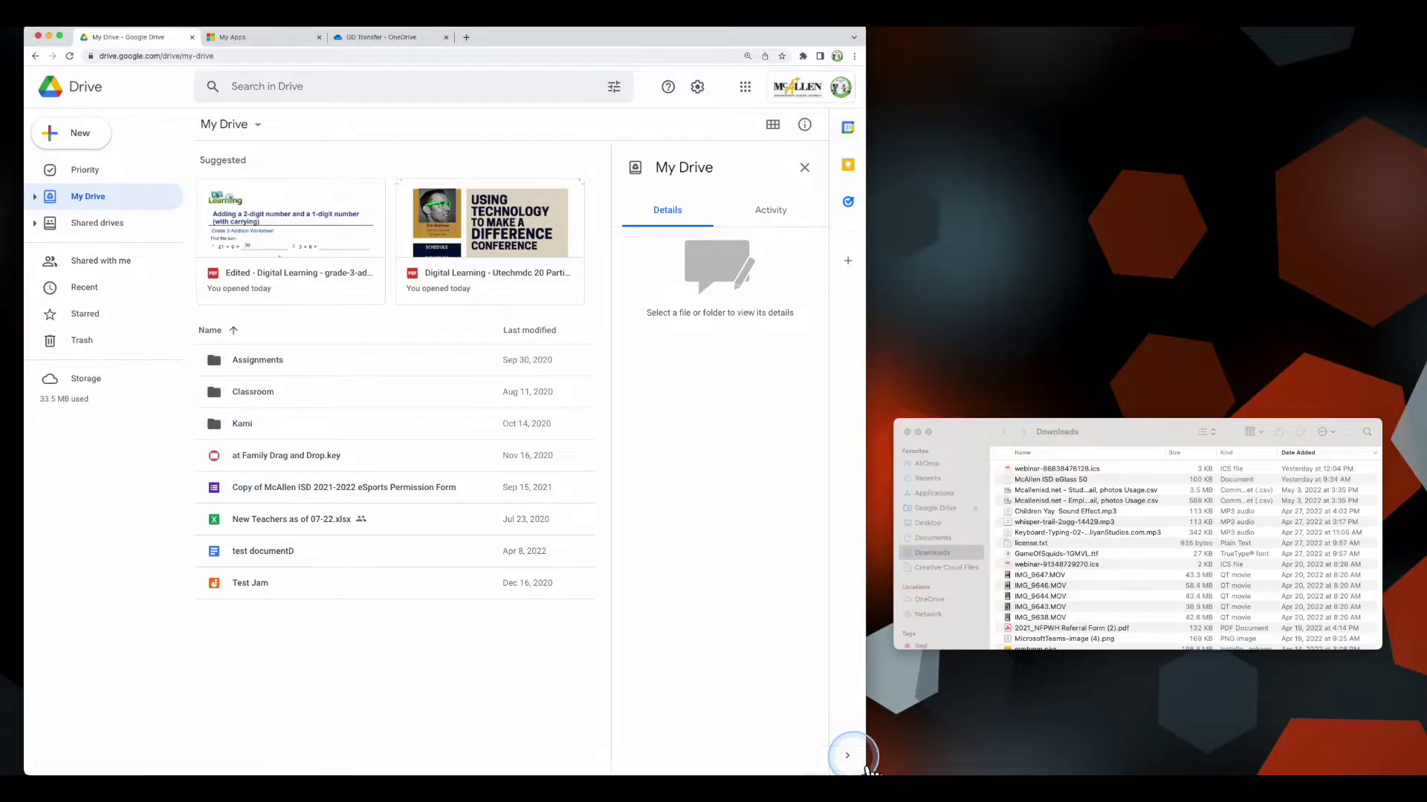
pyautogui.click(248, 37)
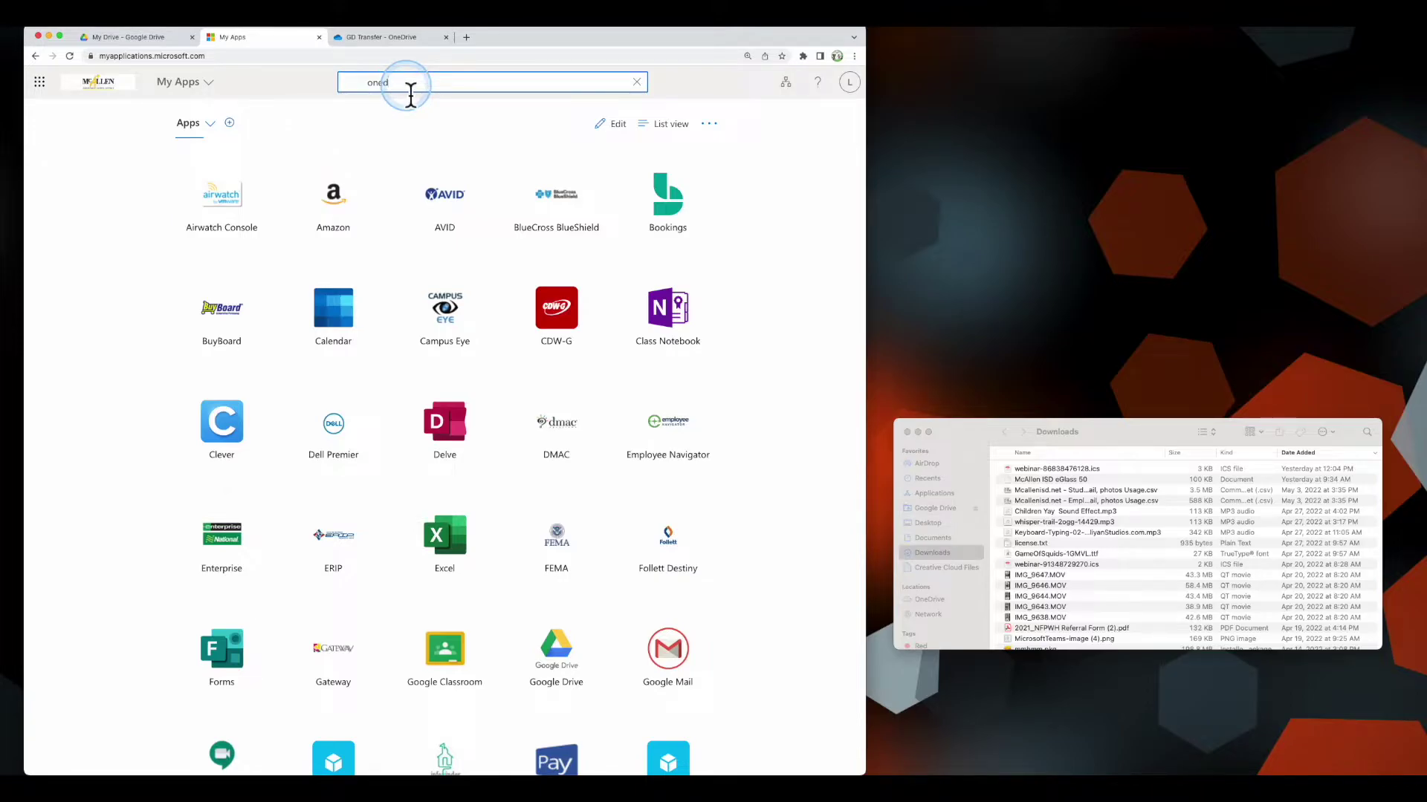
# Launch OneDrive from the 'onedr' app search, close the old GD Transfer tab, and return to Google Drive.
pyautogui.write('r')
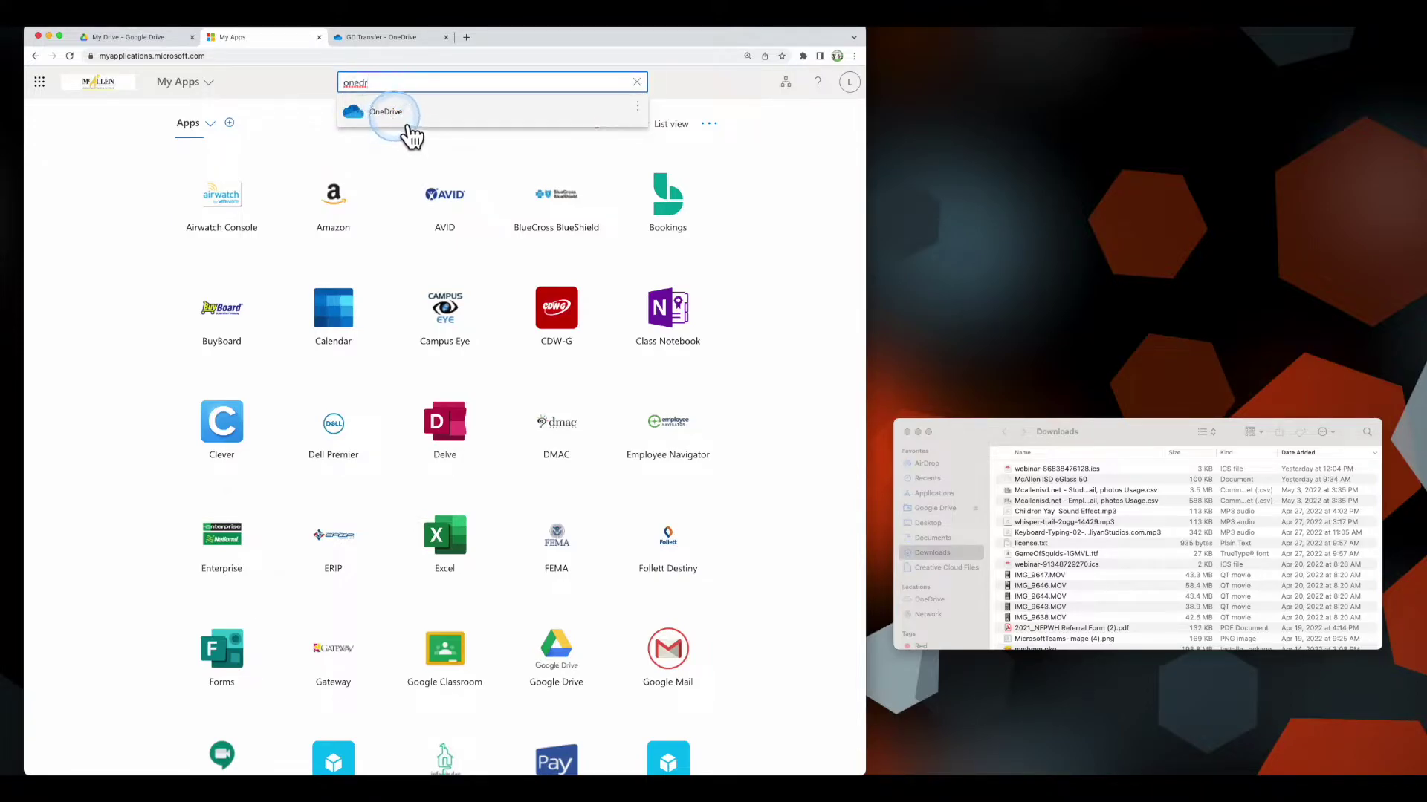
pyautogui.click(398, 117)
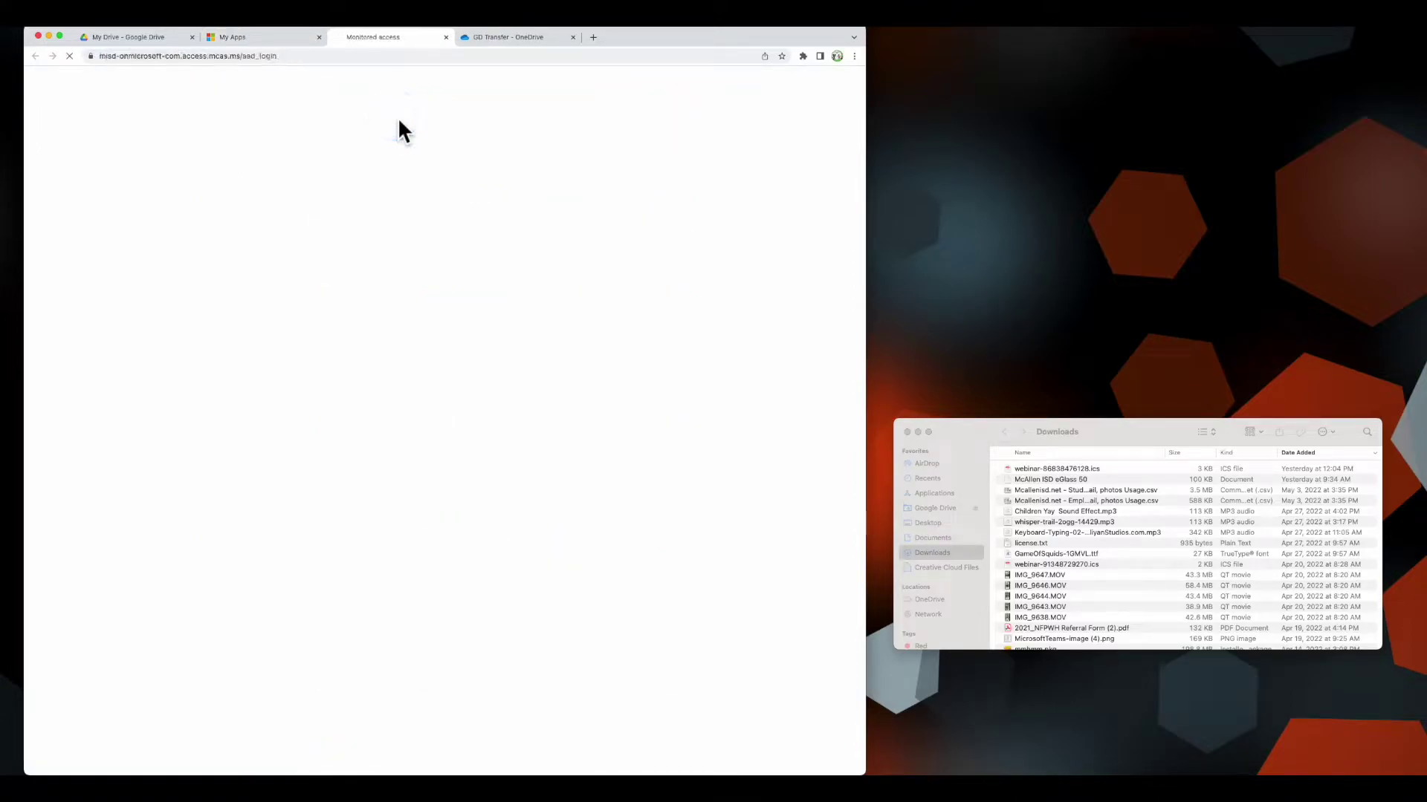
pyautogui.click(573, 39)
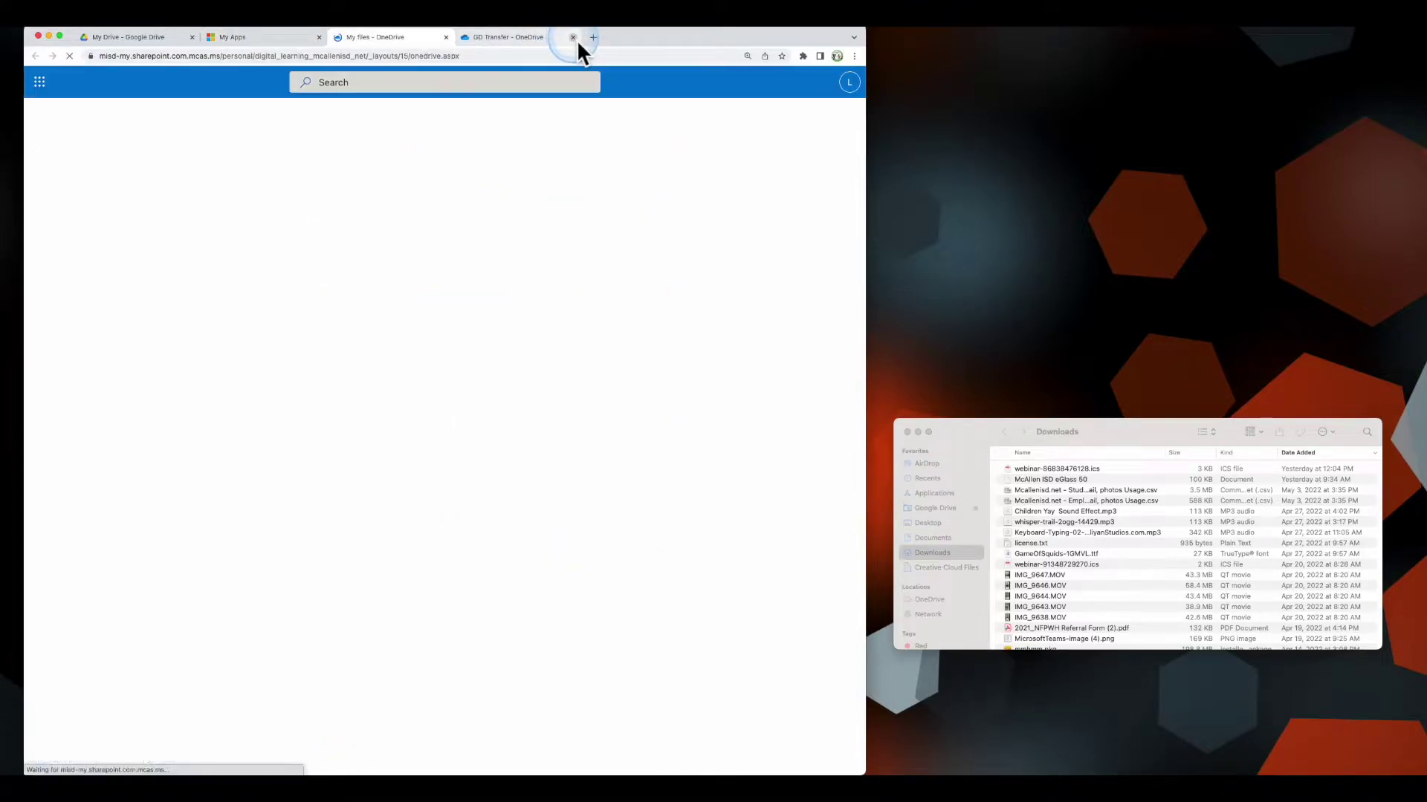
pyautogui.click(573, 37)
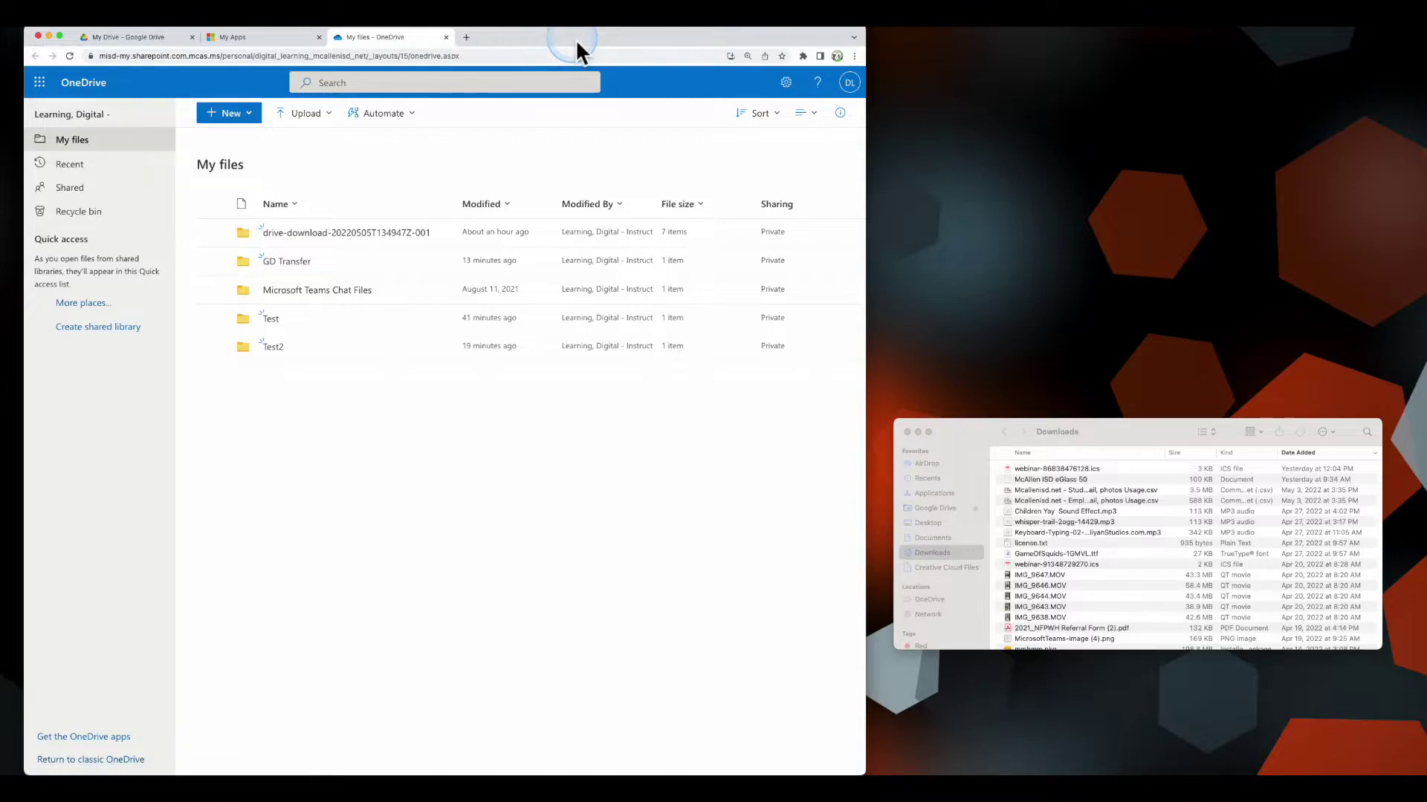
pyautogui.click(375, 452)
pyautogui.click(136, 39)
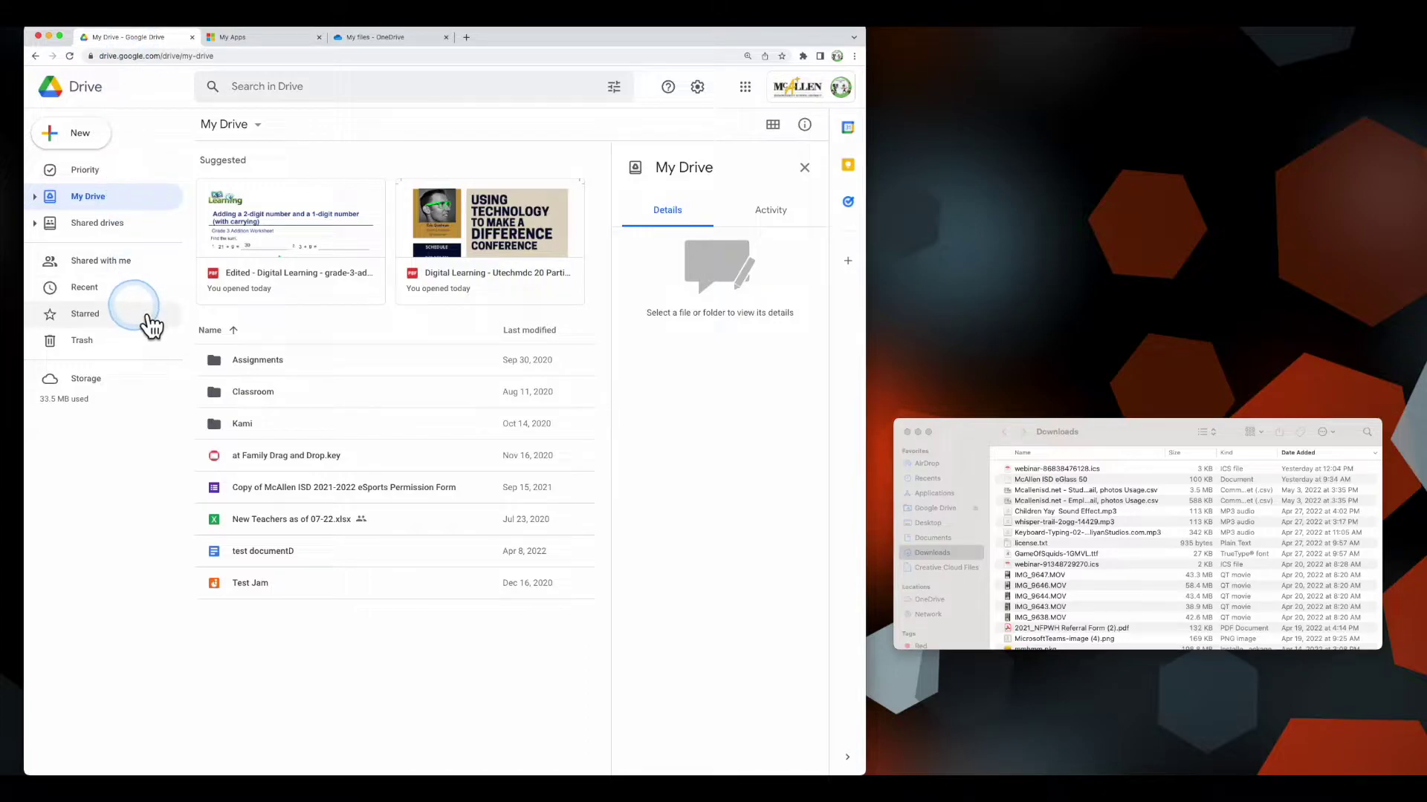
# Show Google Drive's Storage view: 33.5 MB used, files sorted largest first from 8.4 MB.
pyautogui.click(95, 387)
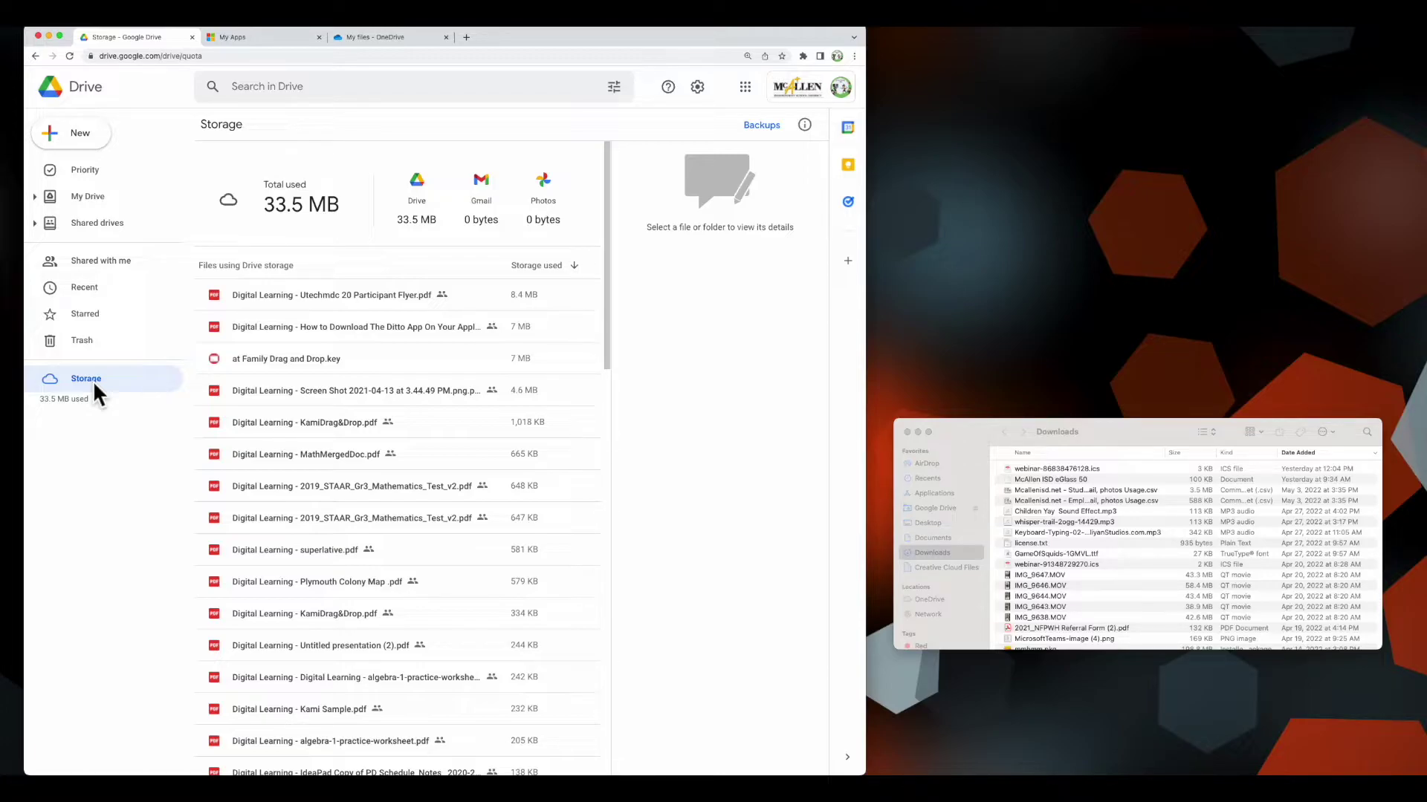
# Open details for the 8.4 MB Utechmdc 20 Participant Flyer PDF, checking its access and location.
pyautogui.click(286, 300)
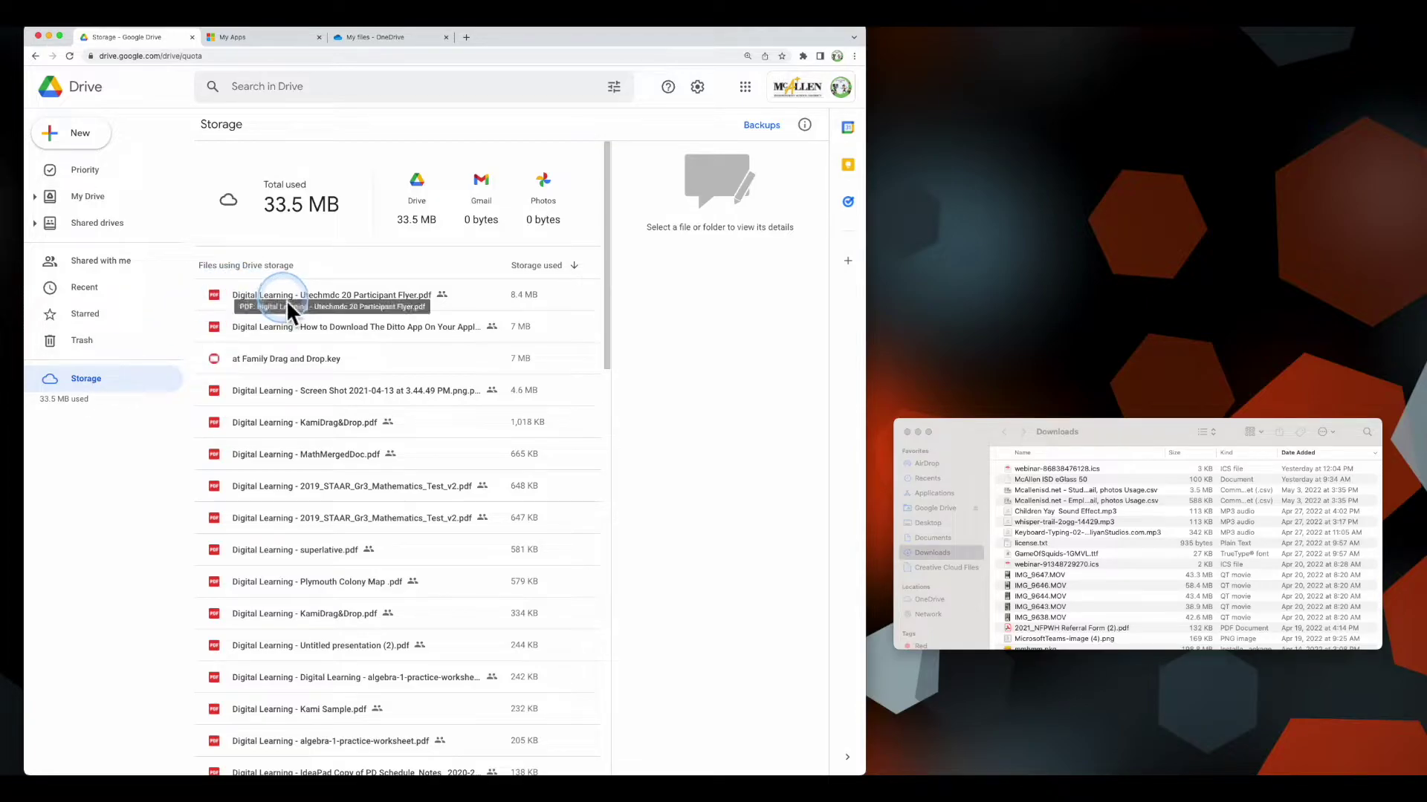
pyautogui.click(817, 177)
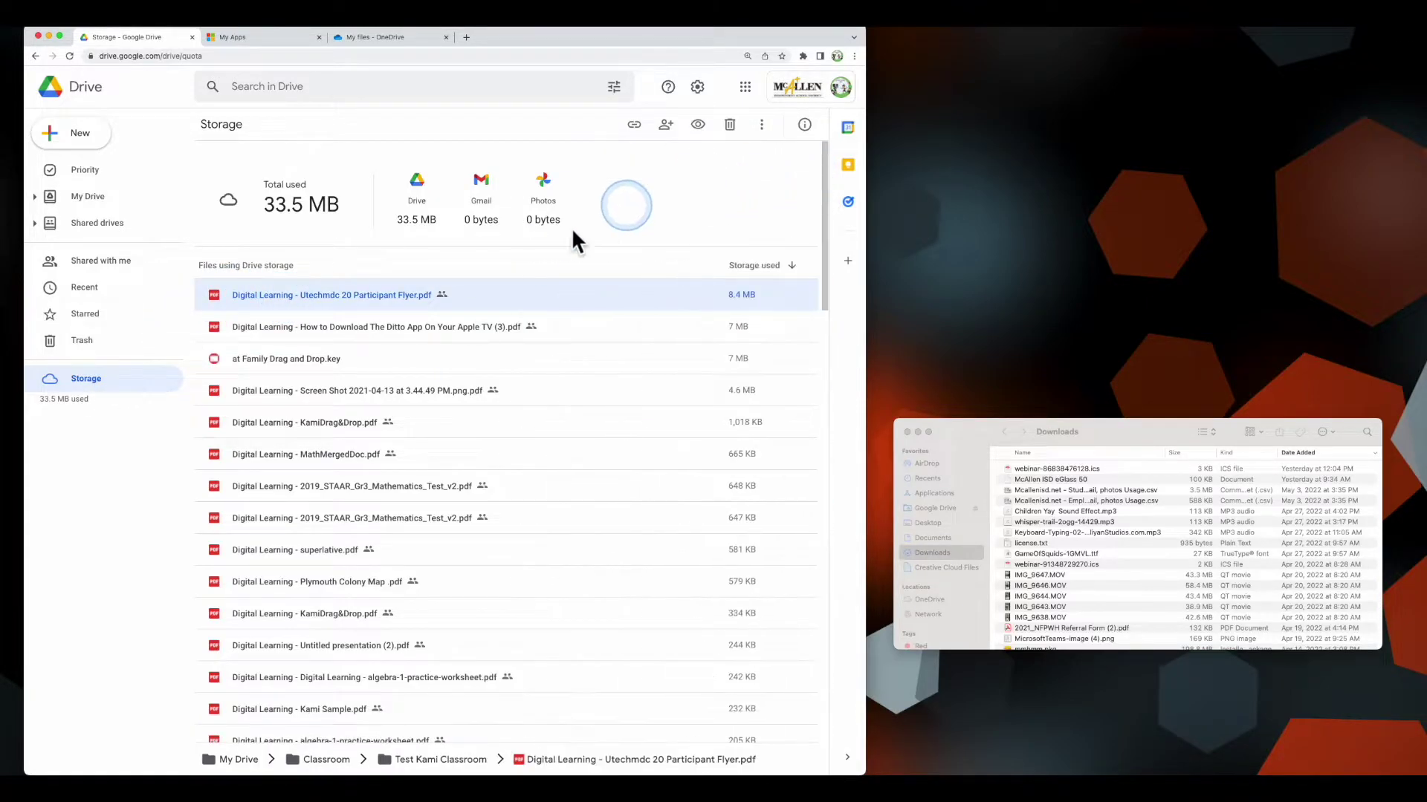
pyautogui.click(456, 298)
pyautogui.click(805, 126)
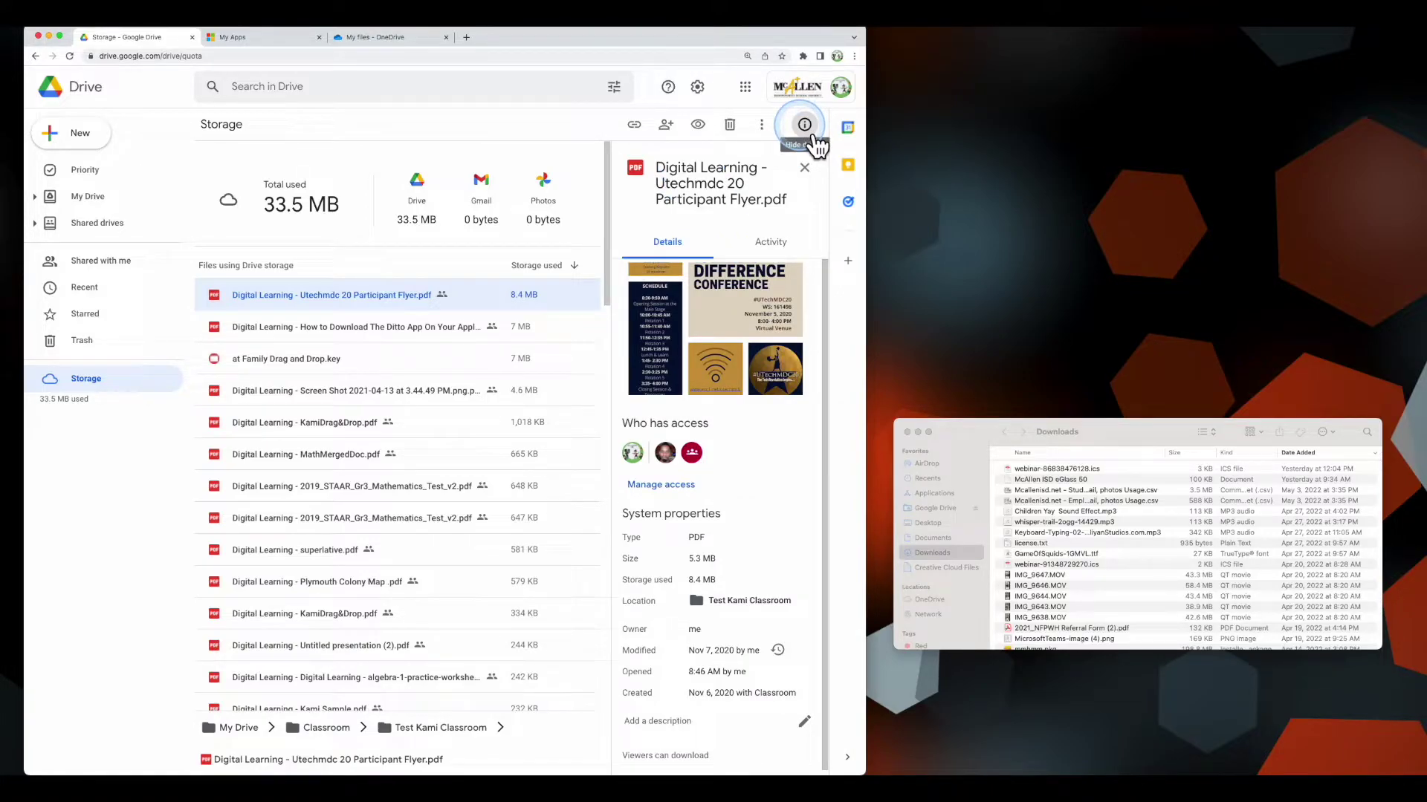
pyautogui.click(655, 486)
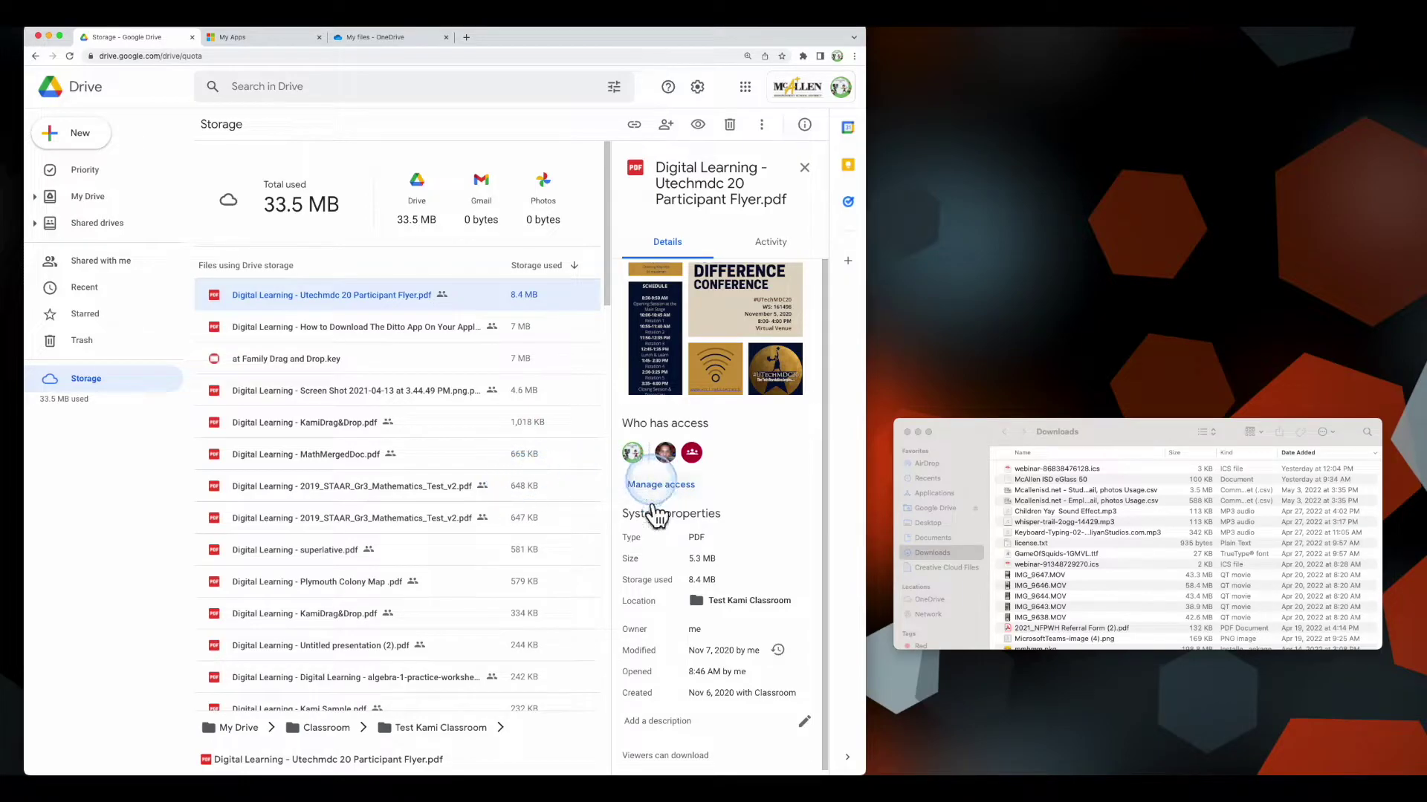
pyautogui.click(680, 563)
pyautogui.scroll(-1, 680, 563)
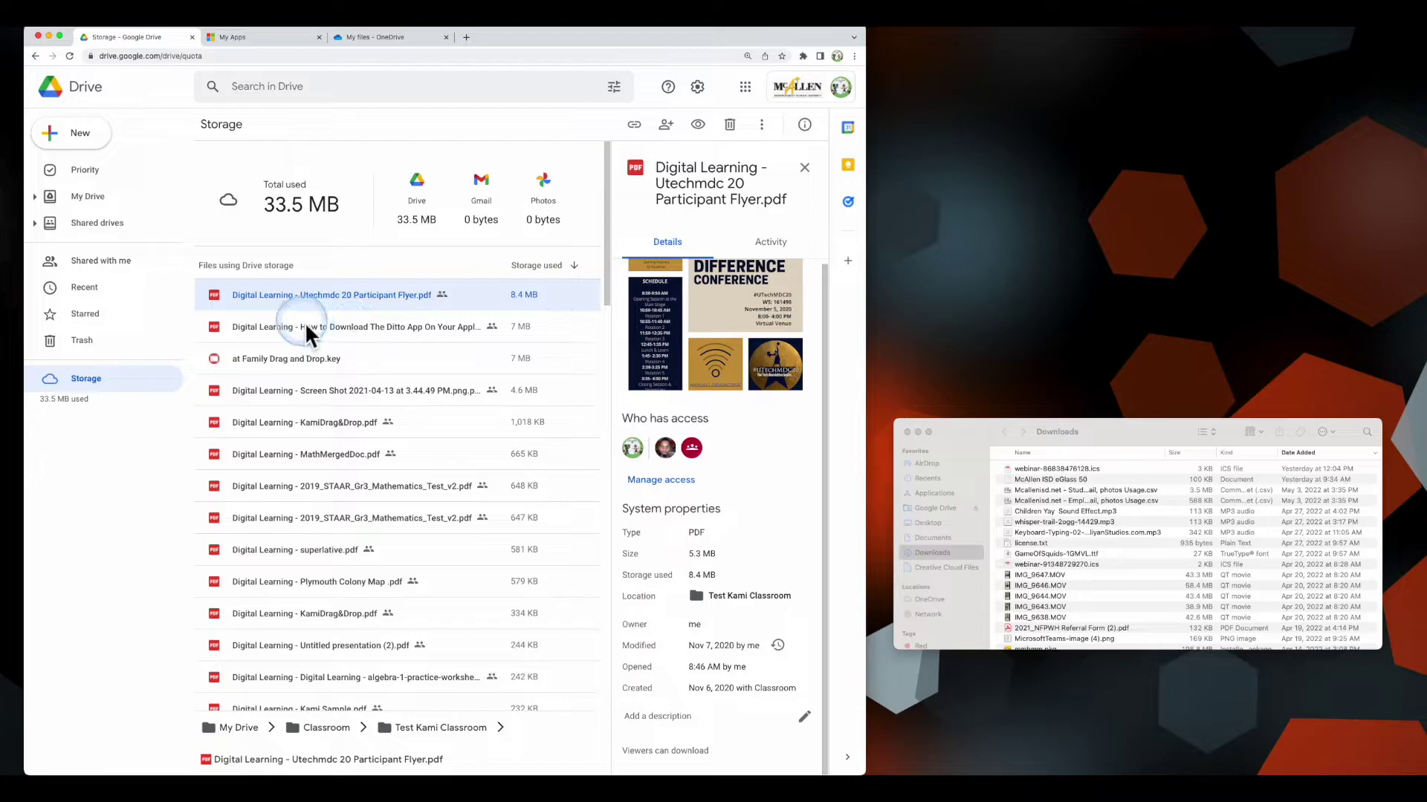
pyautogui.moveTo(292, 307)
pyautogui.mouseDown()
pyautogui.moveTo(218, 314)
pyautogui.moveTo(104, 356)
pyautogui.moveTo(306, 292)
pyautogui.mouseUp()
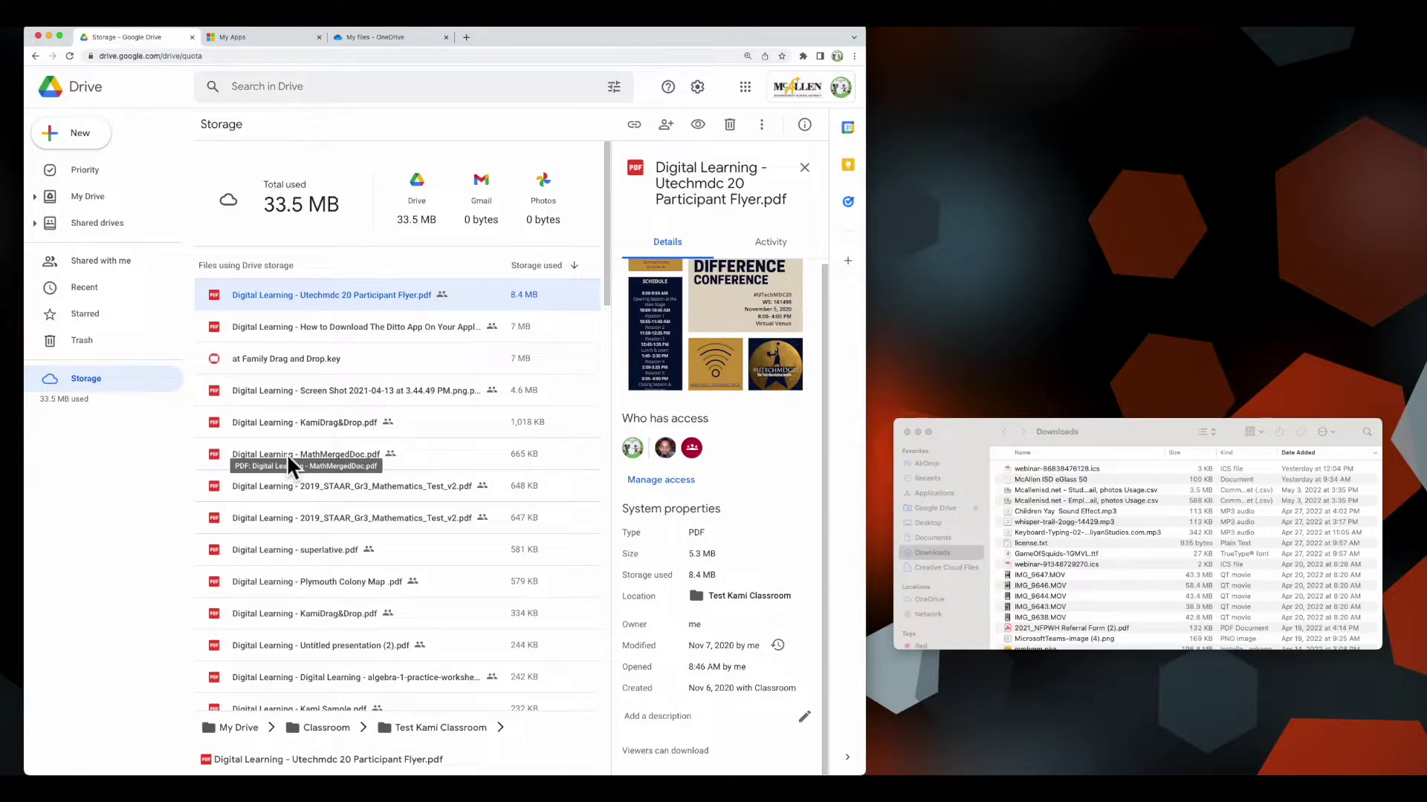
# Select all storage files, close the details pane, and select the Ditto App download guide.
pyautogui.click(251, 326)
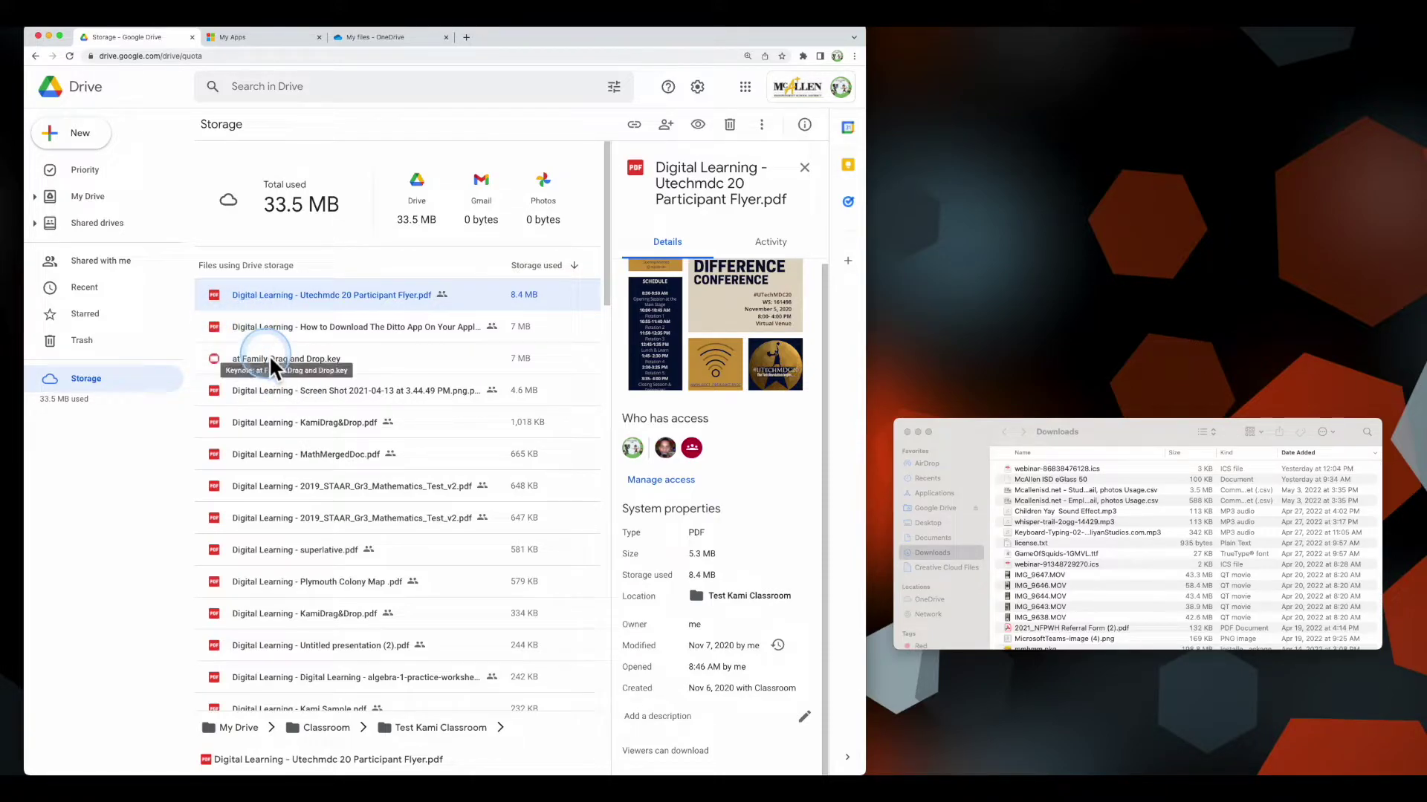
pyautogui.click(321, 439)
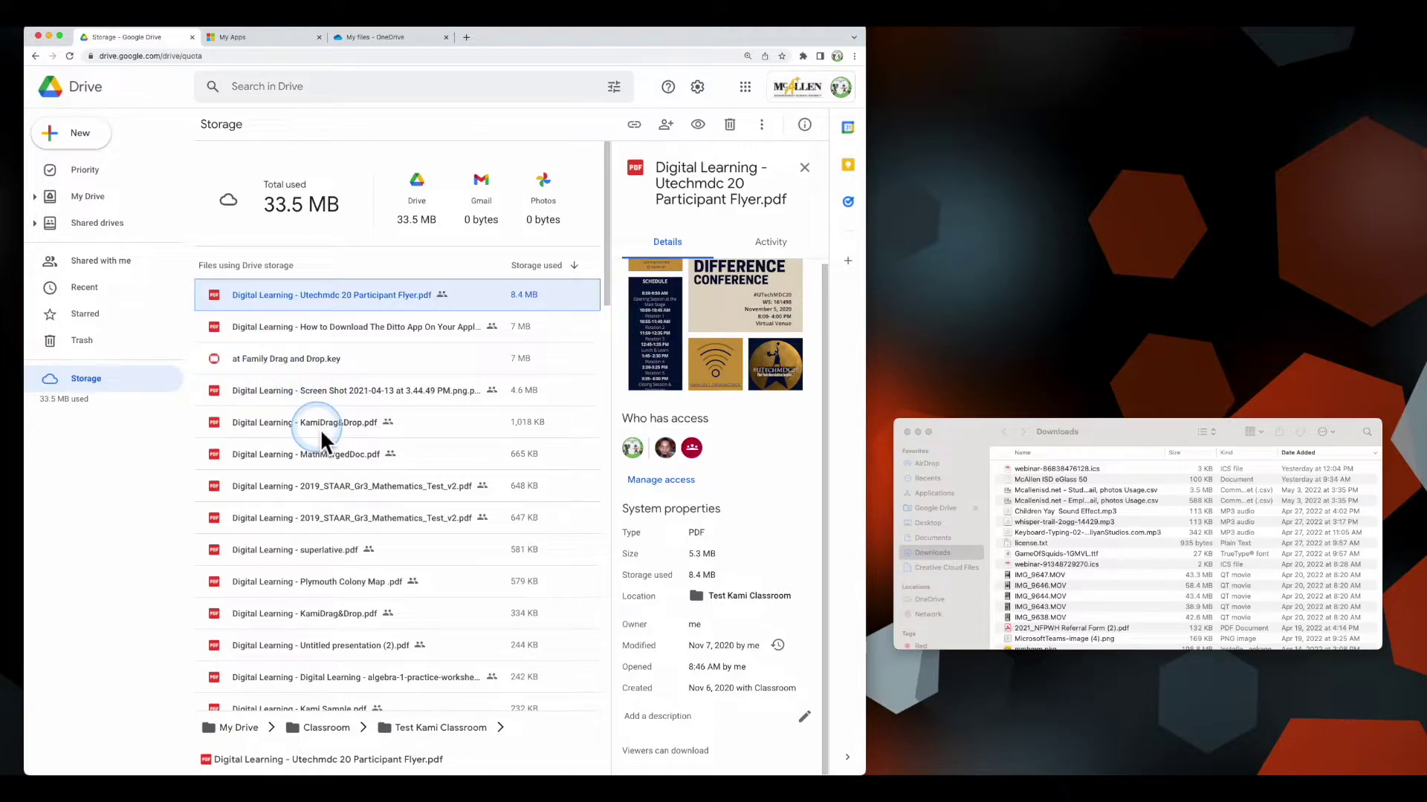
pyautogui.press('super+a')
pyautogui.click(727, 206)
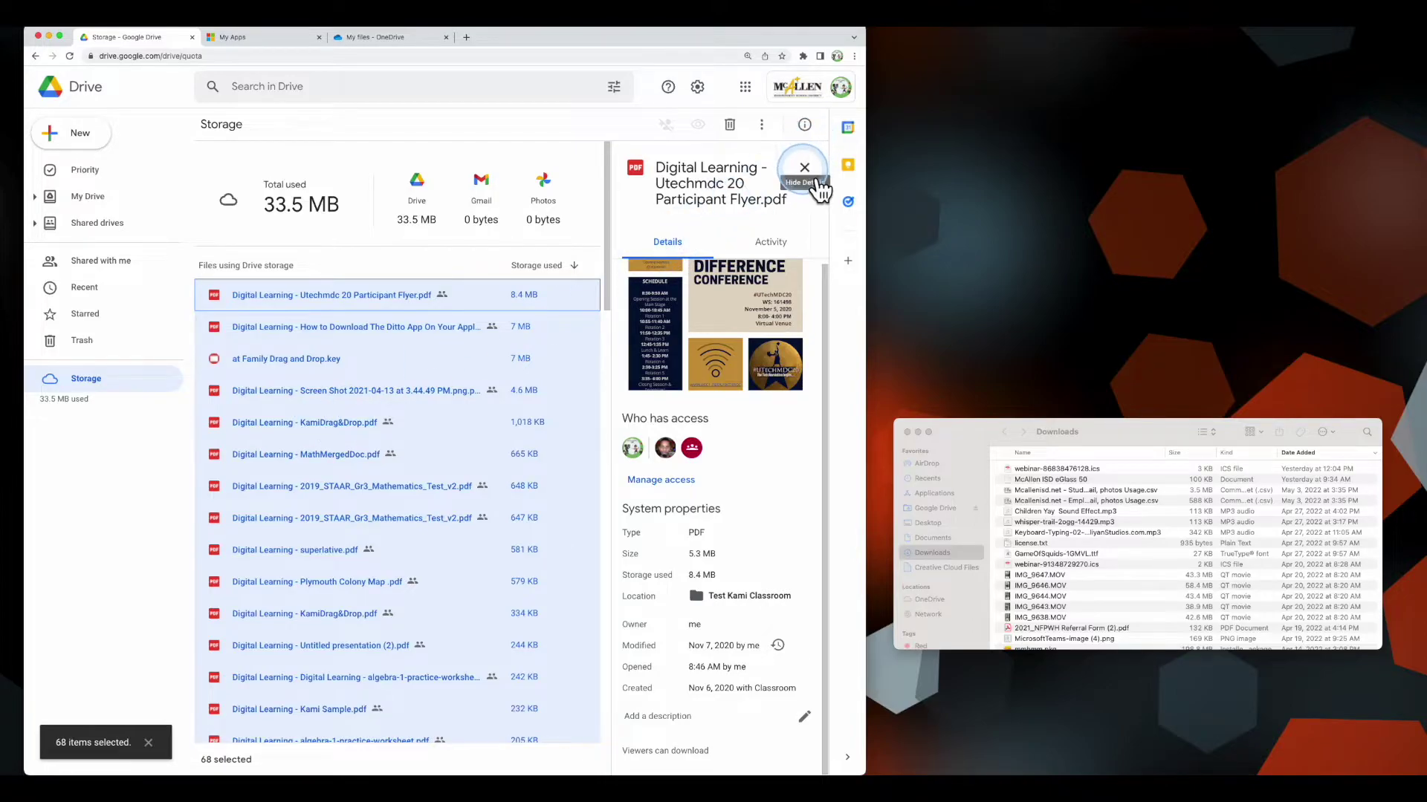
pyautogui.click(803, 168)
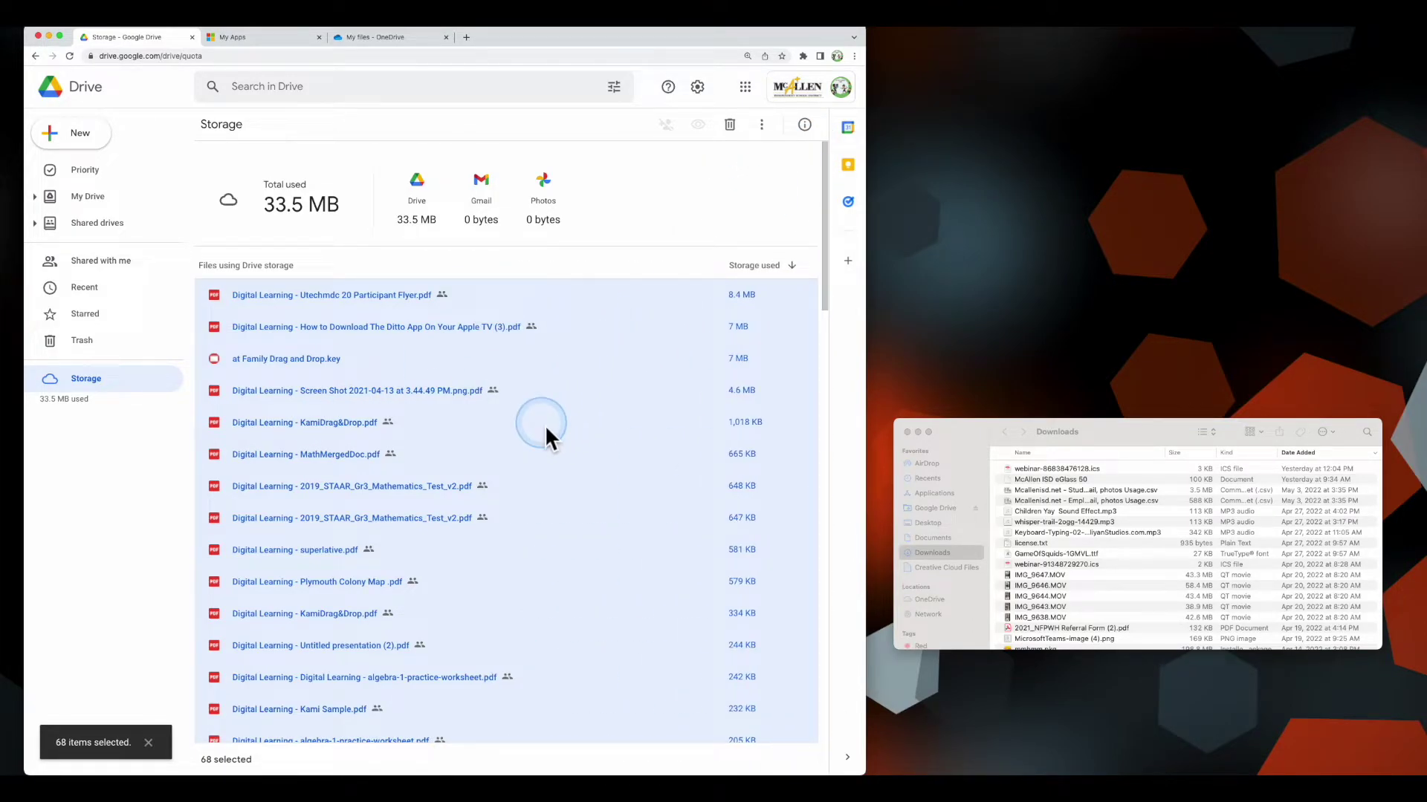
pyautogui.click(471, 339)
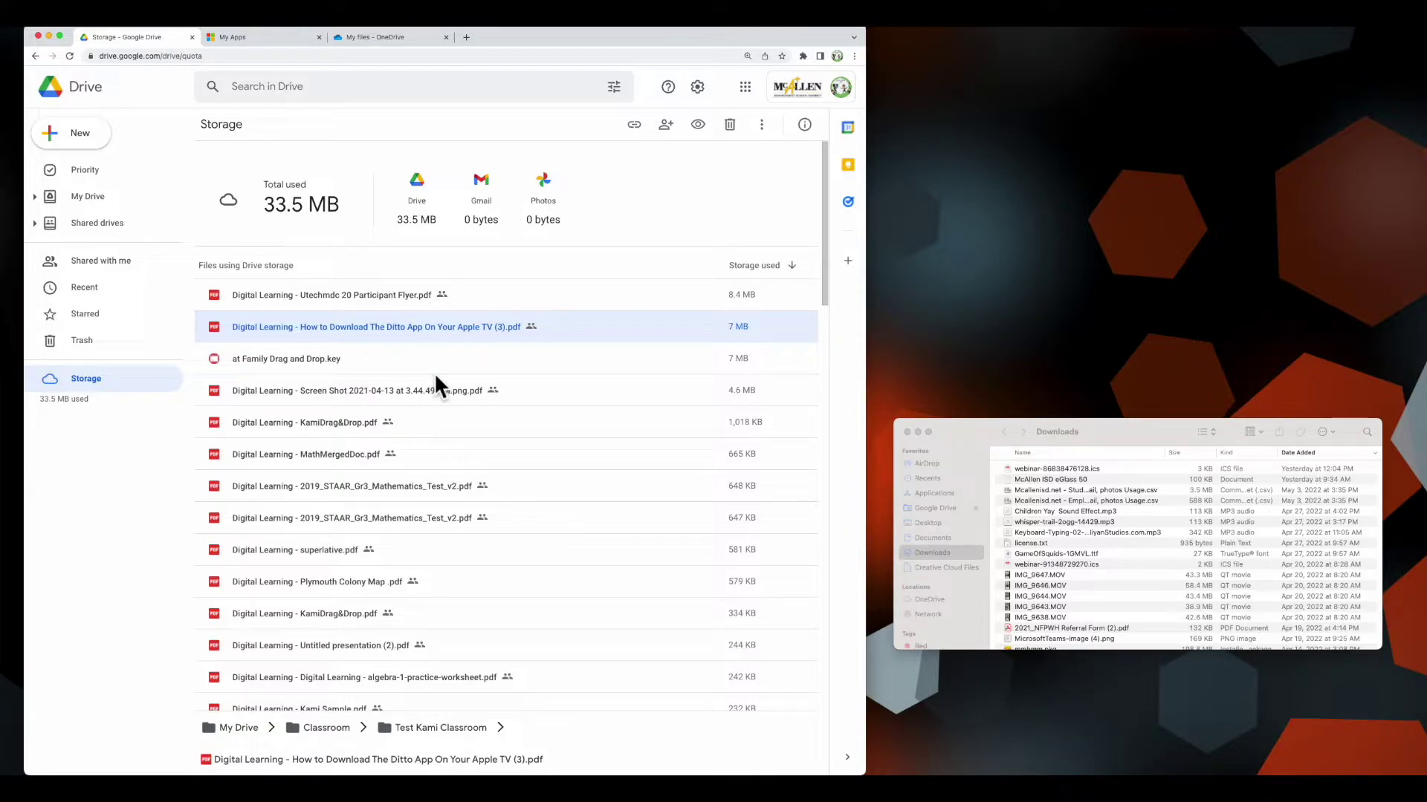
# Range-select the Storage list from Utechmdc 20 Participant Flyer through Graphing Assignment (19 files).
pyautogui.click(407, 307)
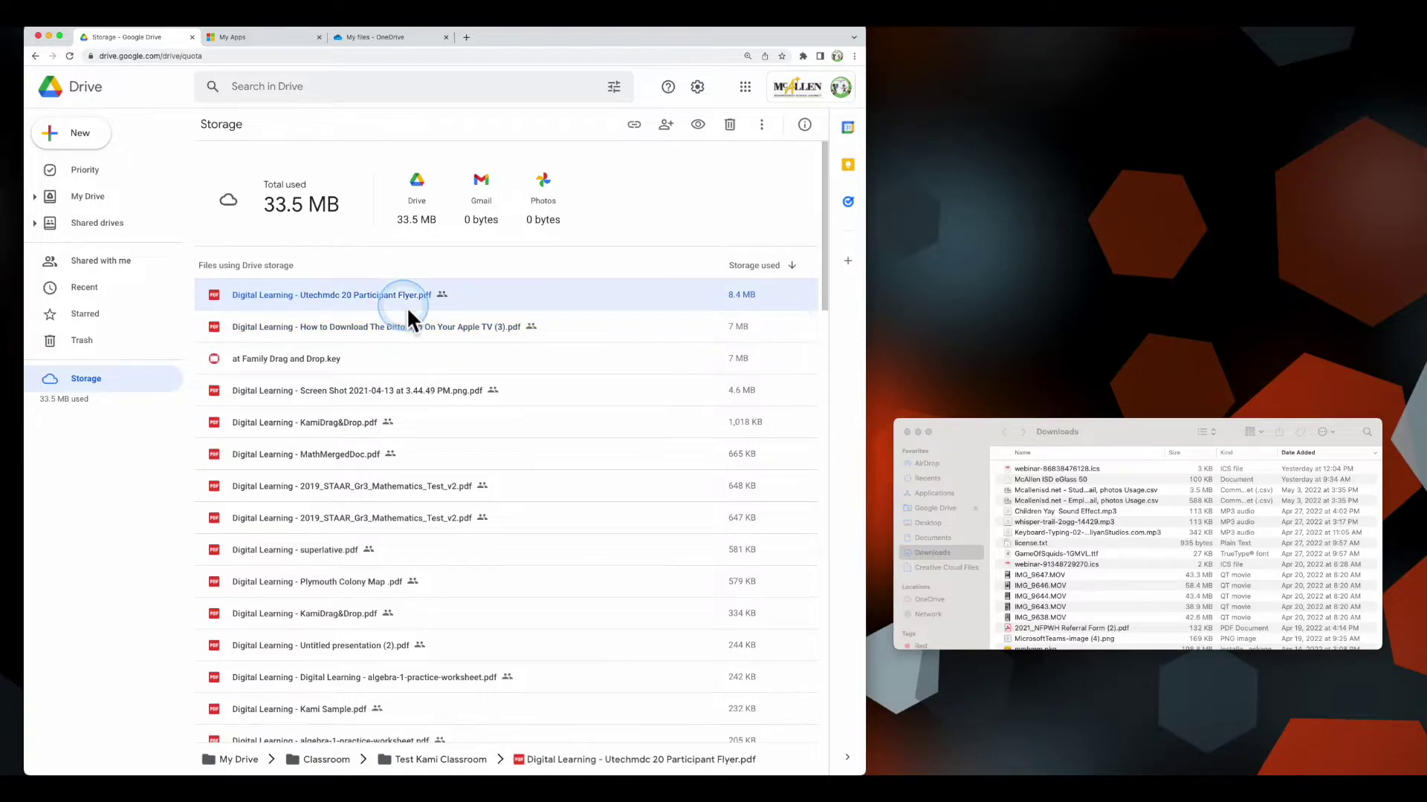
pyautogui.scroll(-5, 399, 488)
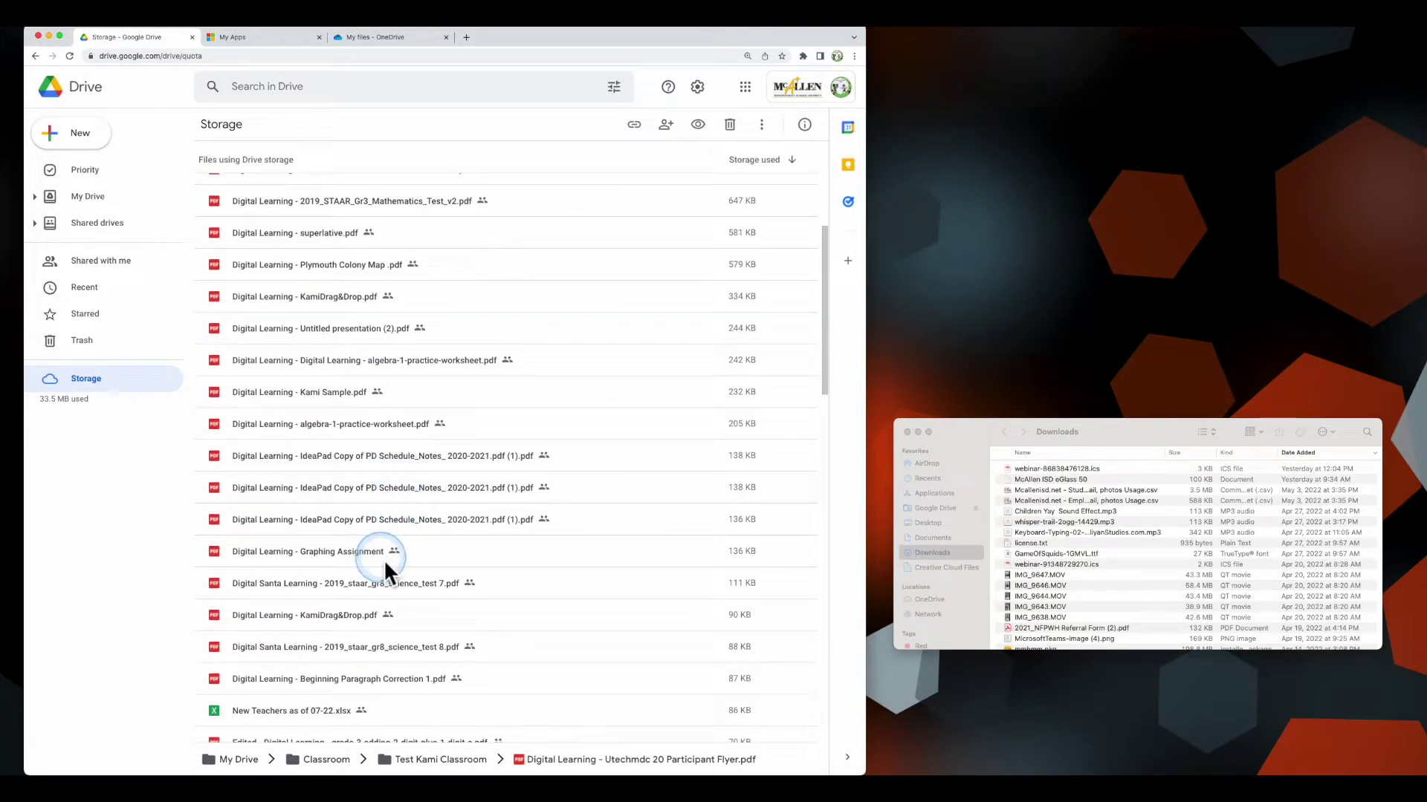
pyautogui.keyDown('shift'); pyautogui.click(384, 559); pyautogui.keyUp('shift')
pyautogui.scroll(4, 411, 458)
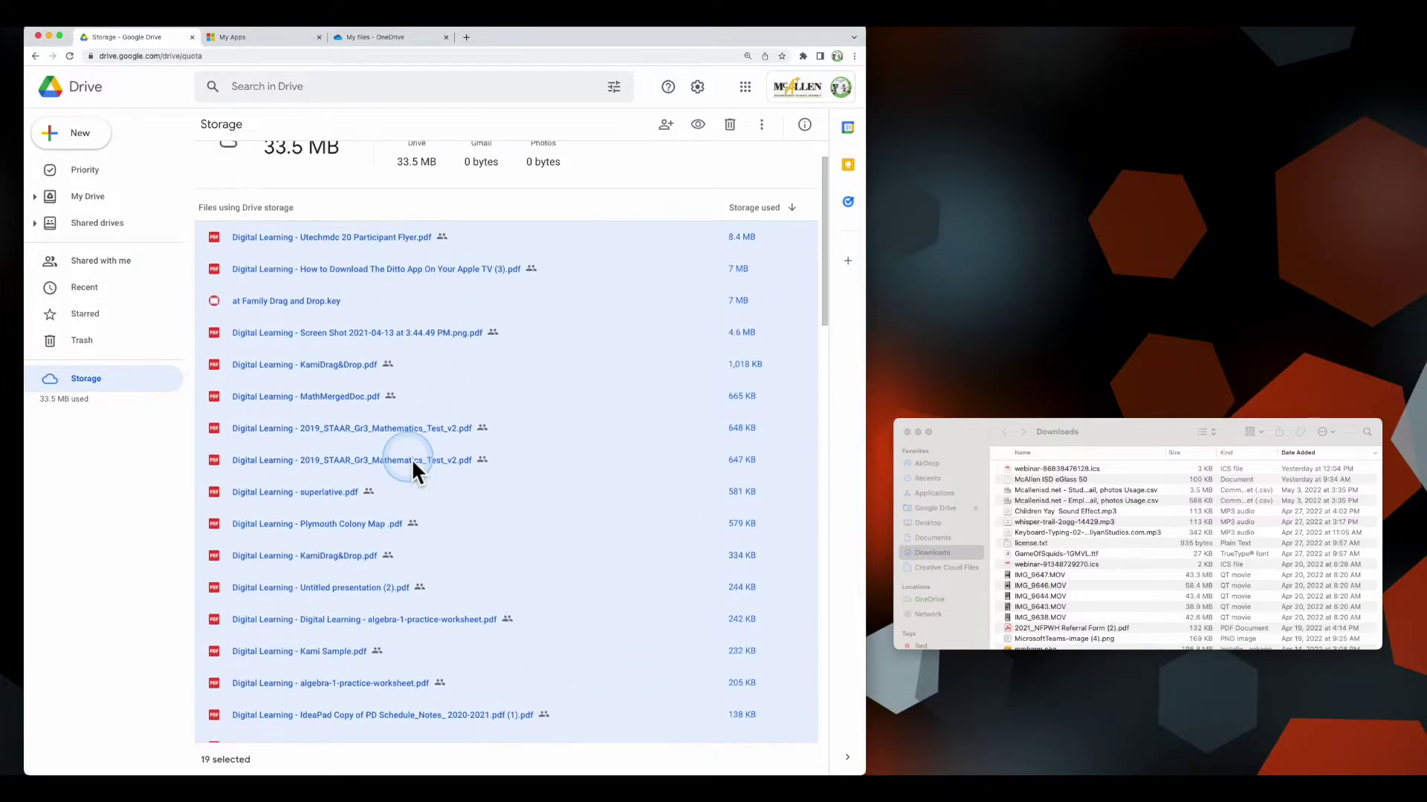
pyautogui.scroll(1, 411, 459)
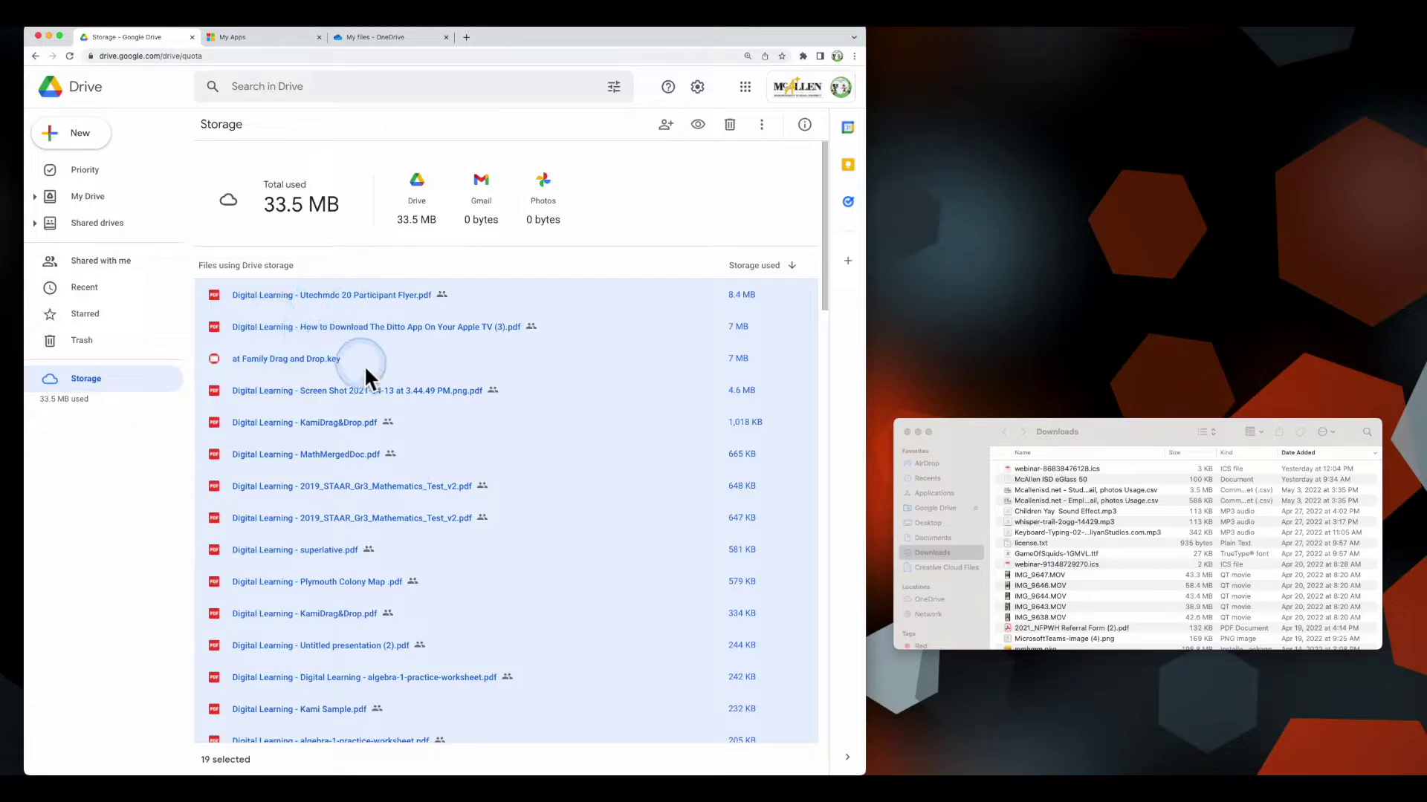
pyautogui.scroll(-3, 365, 365)
pyautogui.scroll(-1, 364, 365)
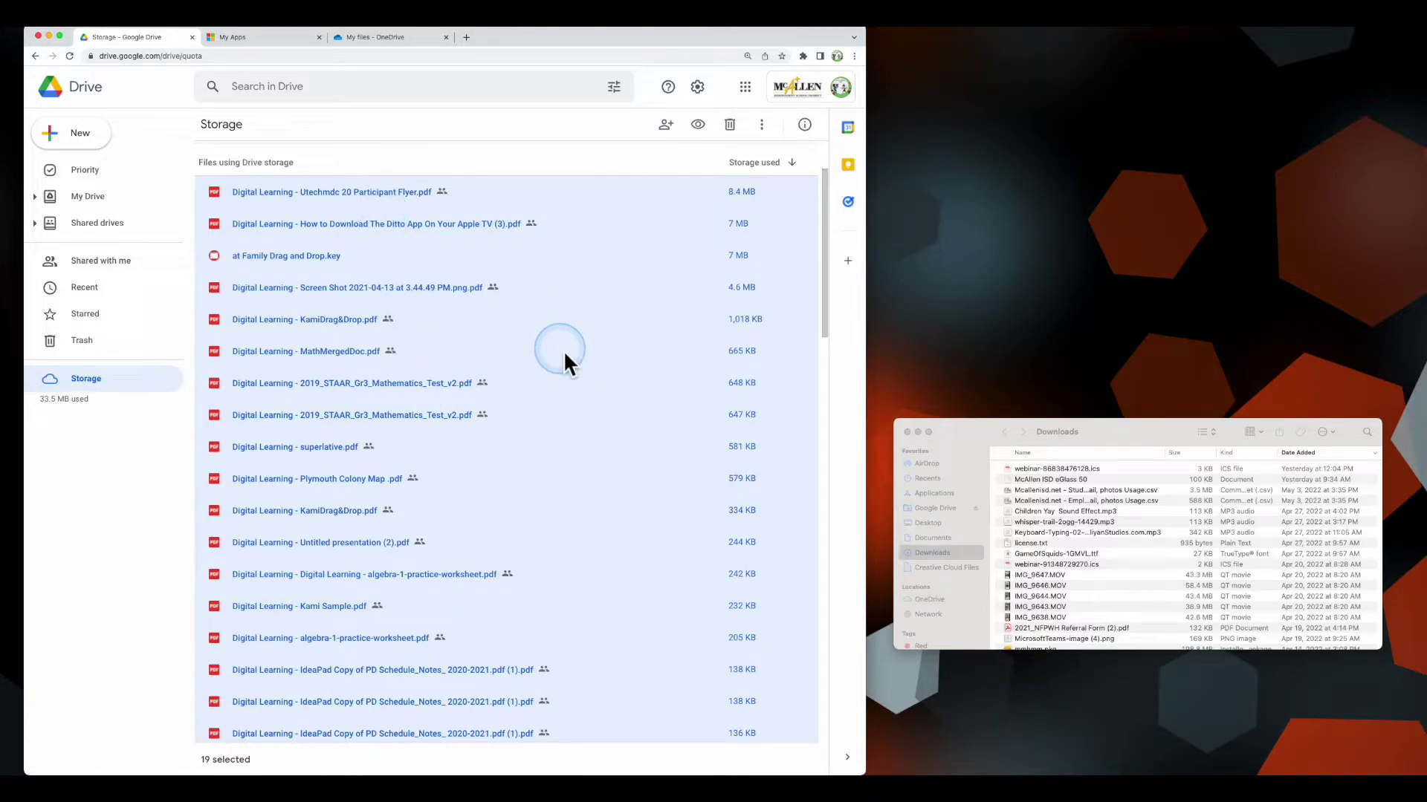
# Download the 19 selected files from More actions as a 21.8 MB drive-download zip.
pyautogui.rightClick(548, 306)
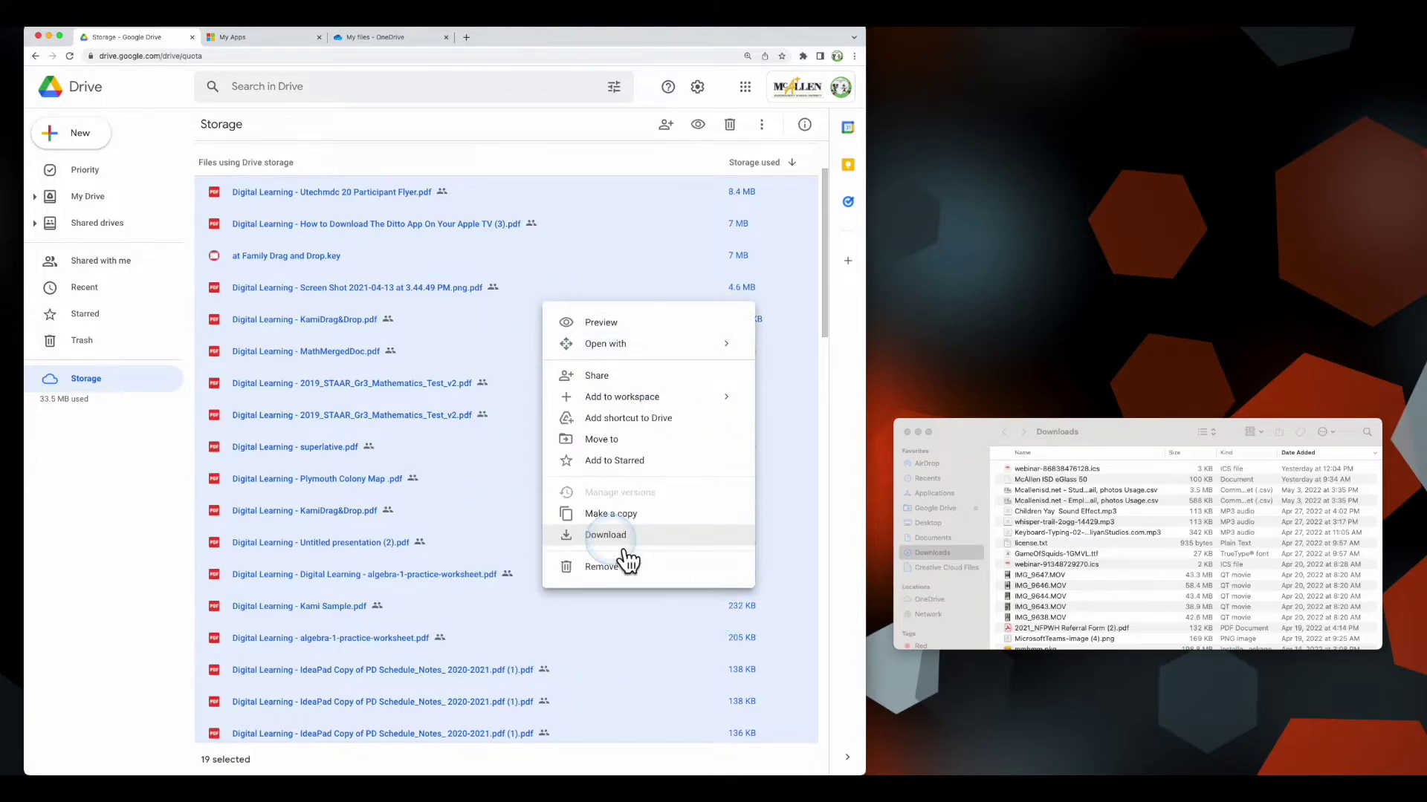
pyautogui.click(772, 137)
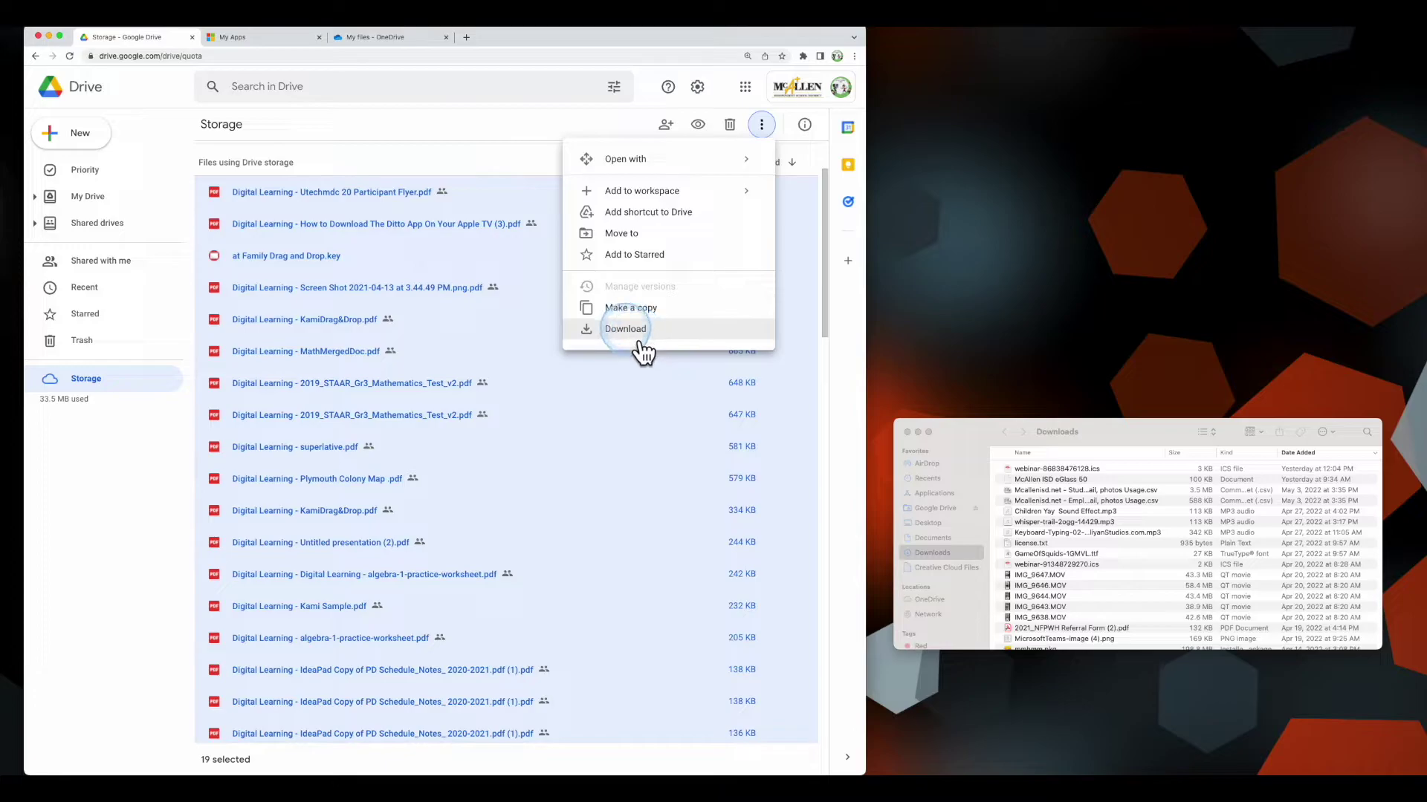
pyautogui.click(629, 335)
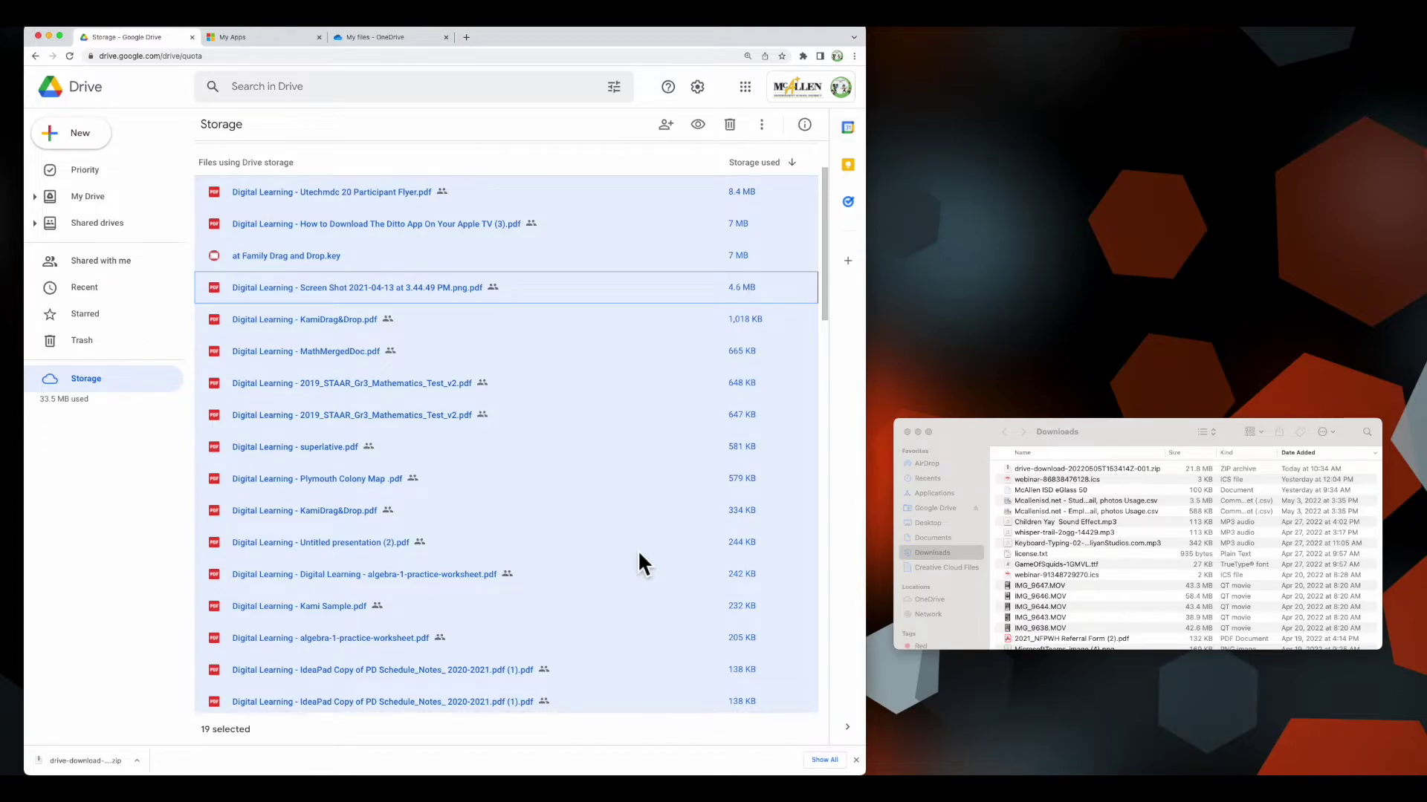
pyautogui.click(138, 761)
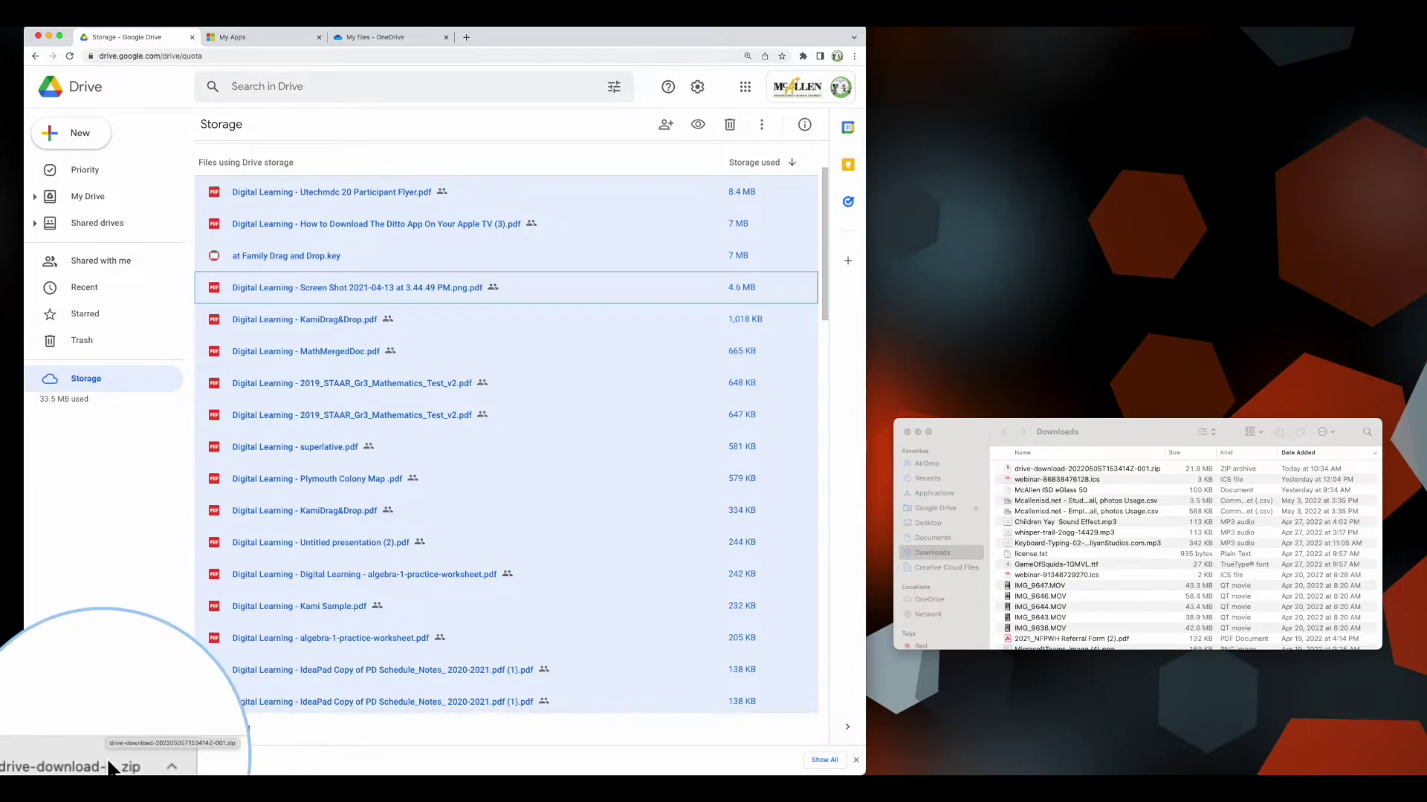
# Drag the downloaded zip from Chrome's download bar onto the desktop, then show OneDrive My files.
pyautogui.click(87, 757)
pyautogui.moveTo(92, 766); pyautogui.dragTo(983, 234)
pyautogui.click(927, 354)
pyautogui.click(1003, 267)
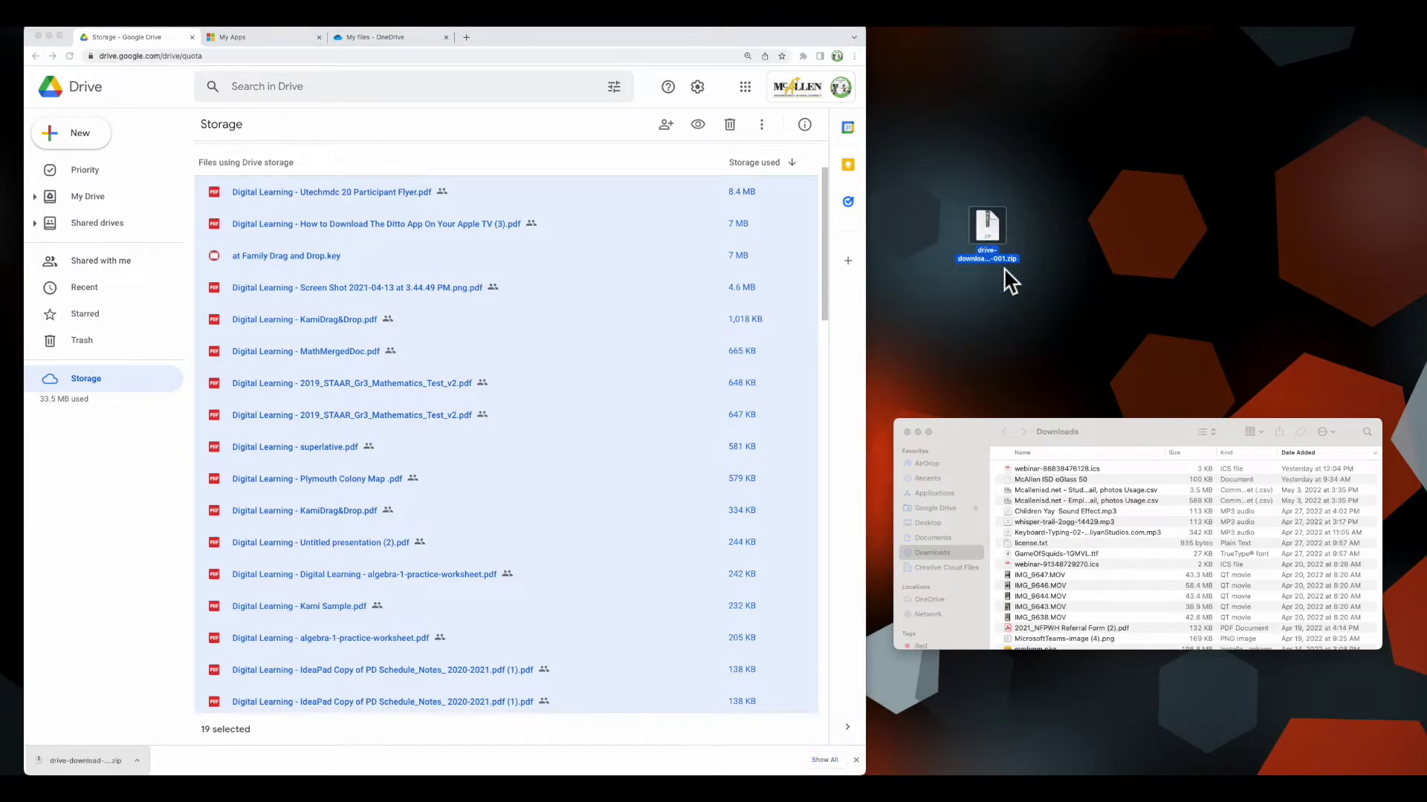
pyautogui.click(995, 434)
pyautogui.click(1030, 386)
pyautogui.click(982, 206)
pyautogui.click(357, 41)
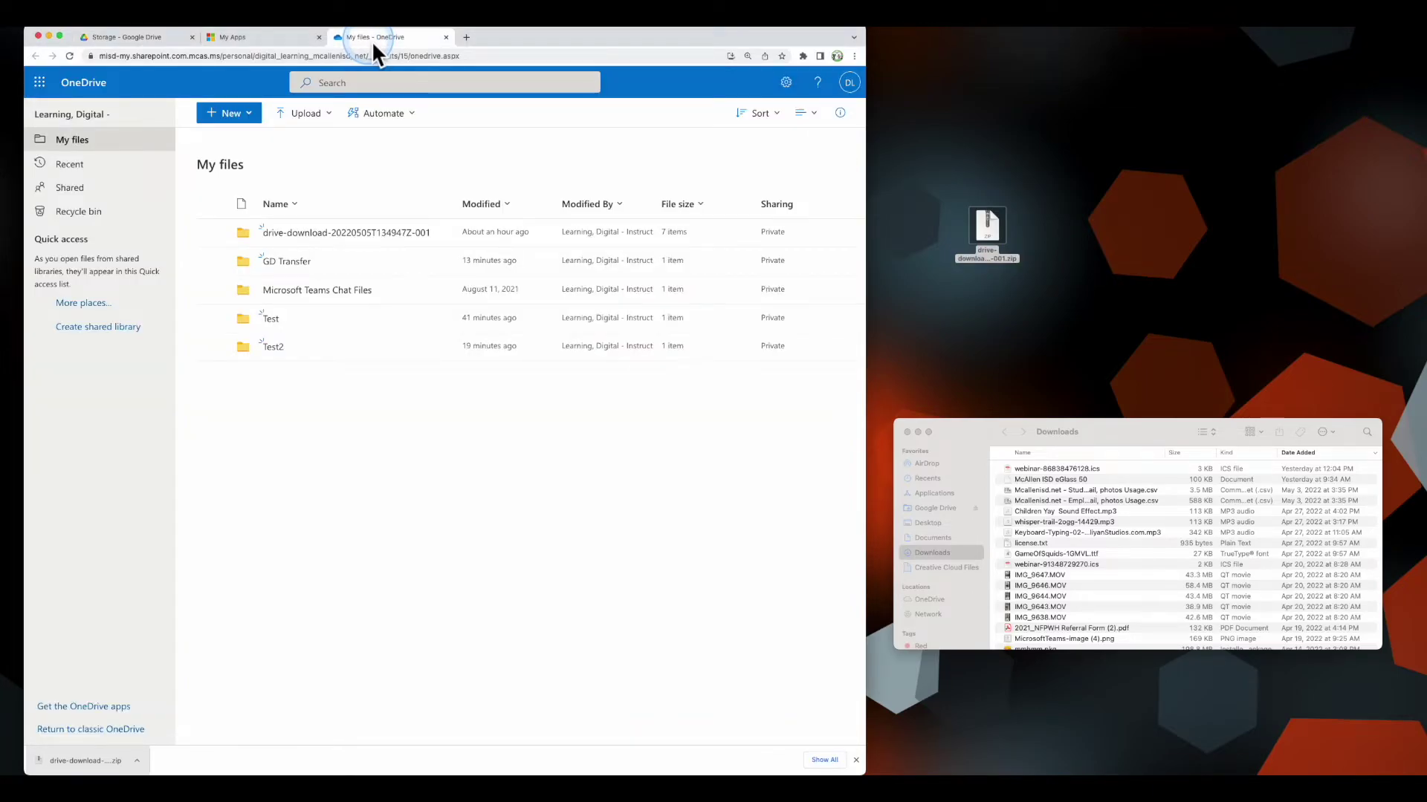
pyautogui.click(354, 258)
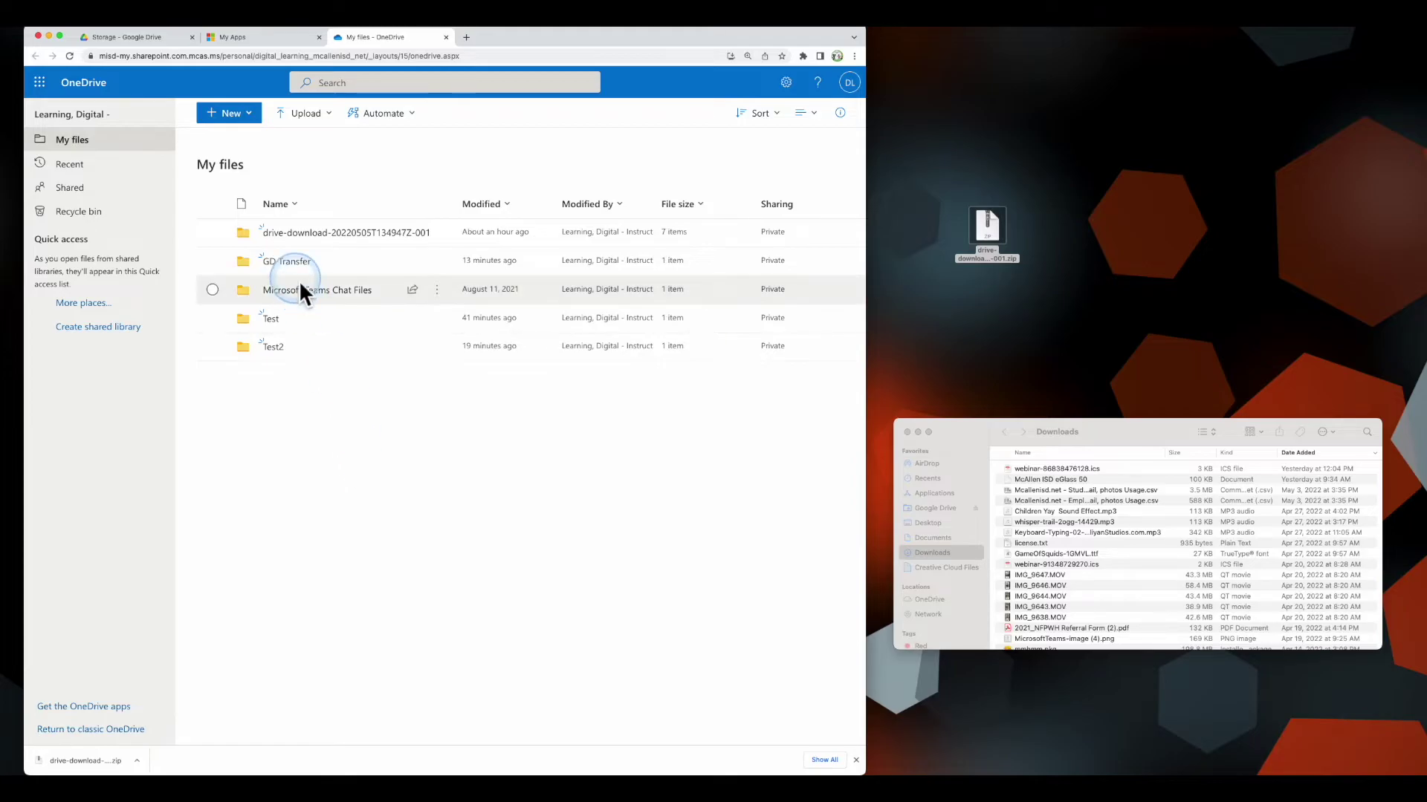
# Create a folder named 'Google Drive Transfer' with New > Folder in OneDrive My files.
pyautogui.click(253, 116)
pyautogui.click(251, 140)
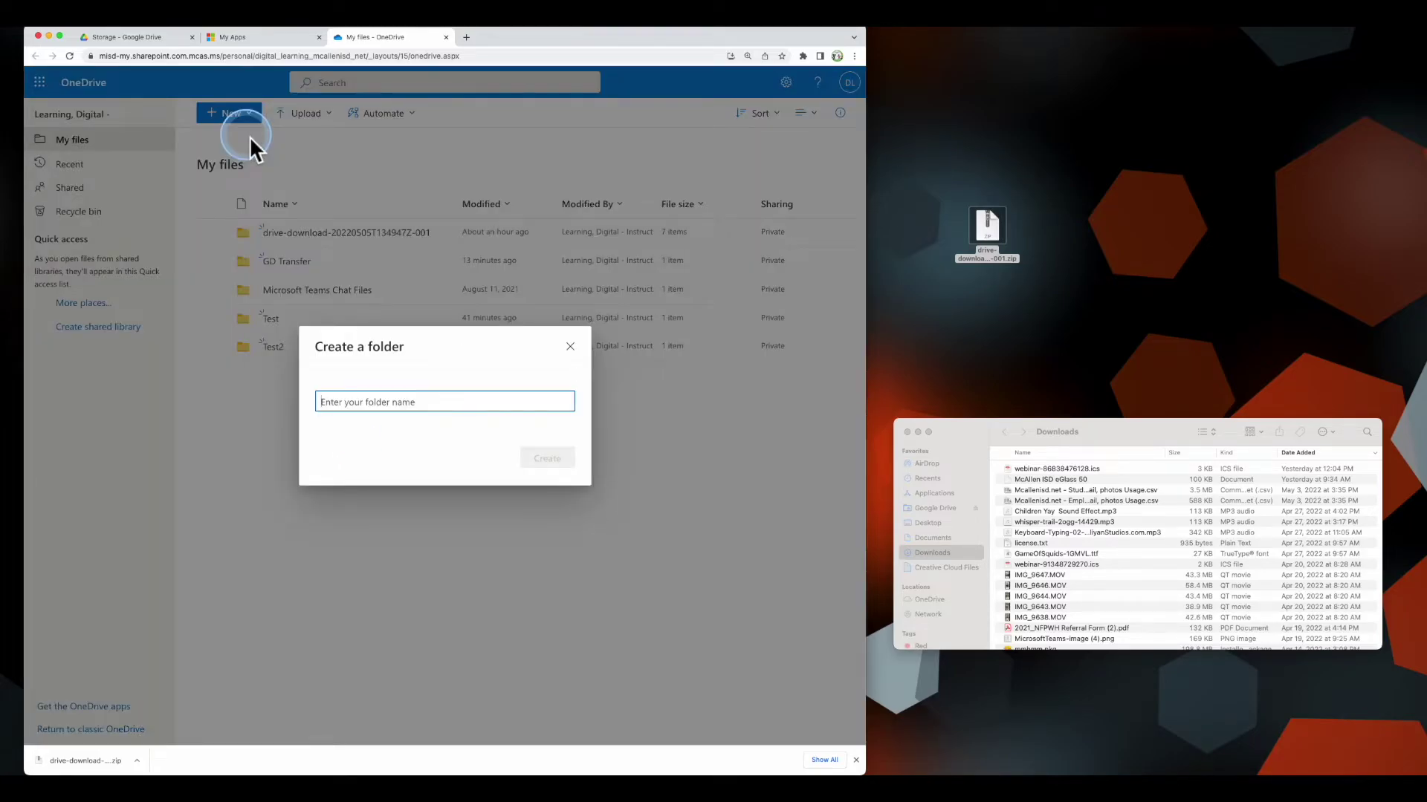
pyautogui.write('Google D')
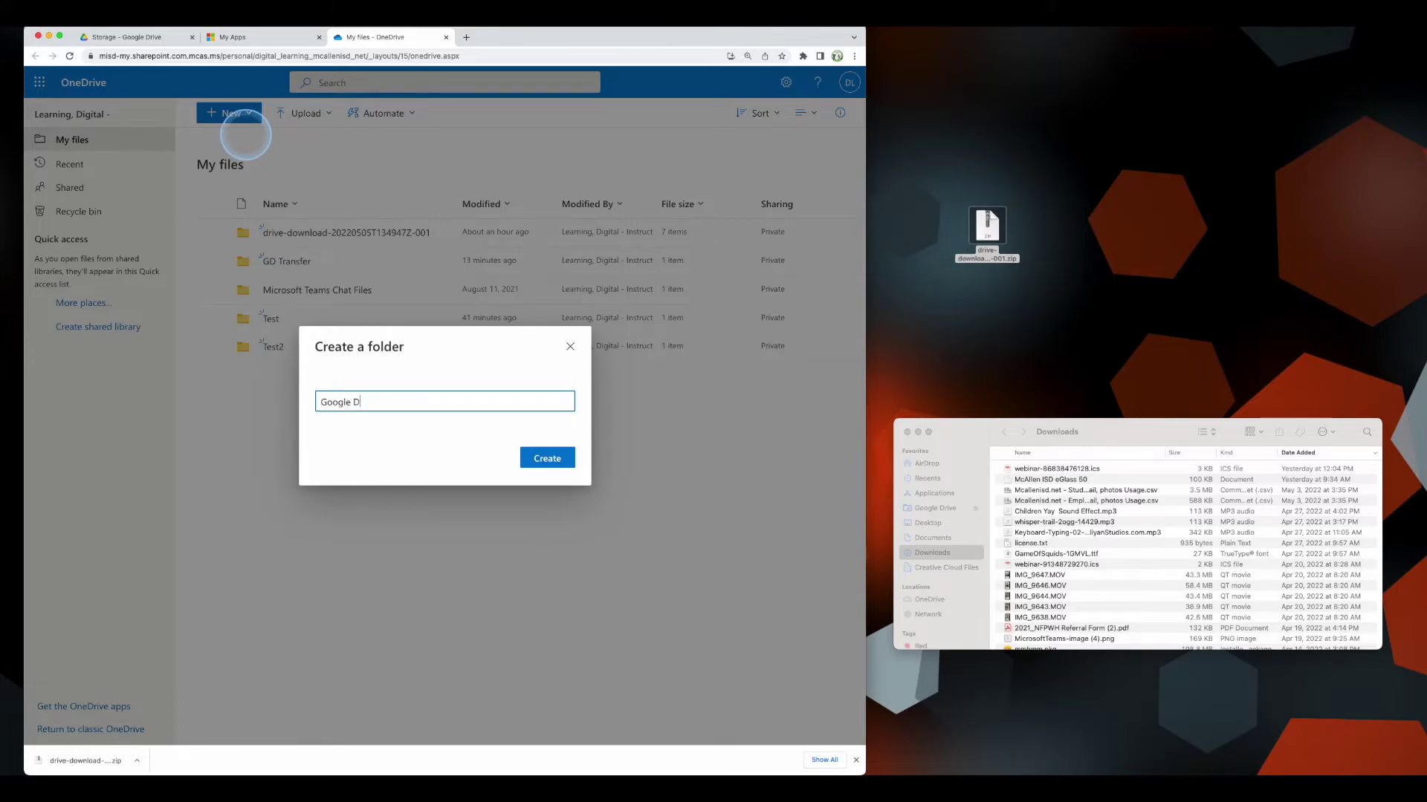
pyautogui.write('rive Transfer')
pyautogui.click(560, 463)
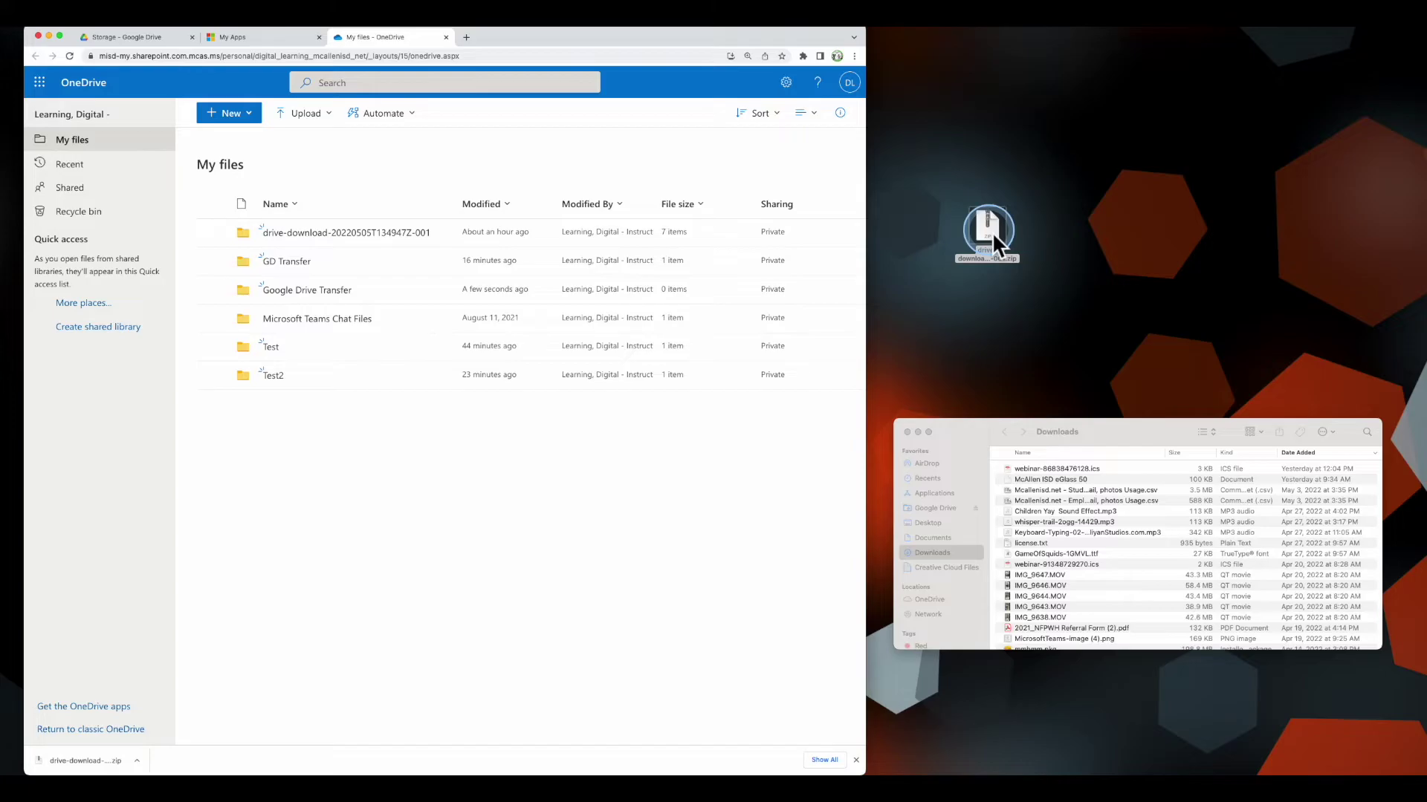
# Unarchive the zip into a drive-download desktop folder and move the zip to the top-right.
pyautogui.moveTo(992, 232); pyautogui.dragTo(989, 238)
pyautogui.doubleClick(989, 238)
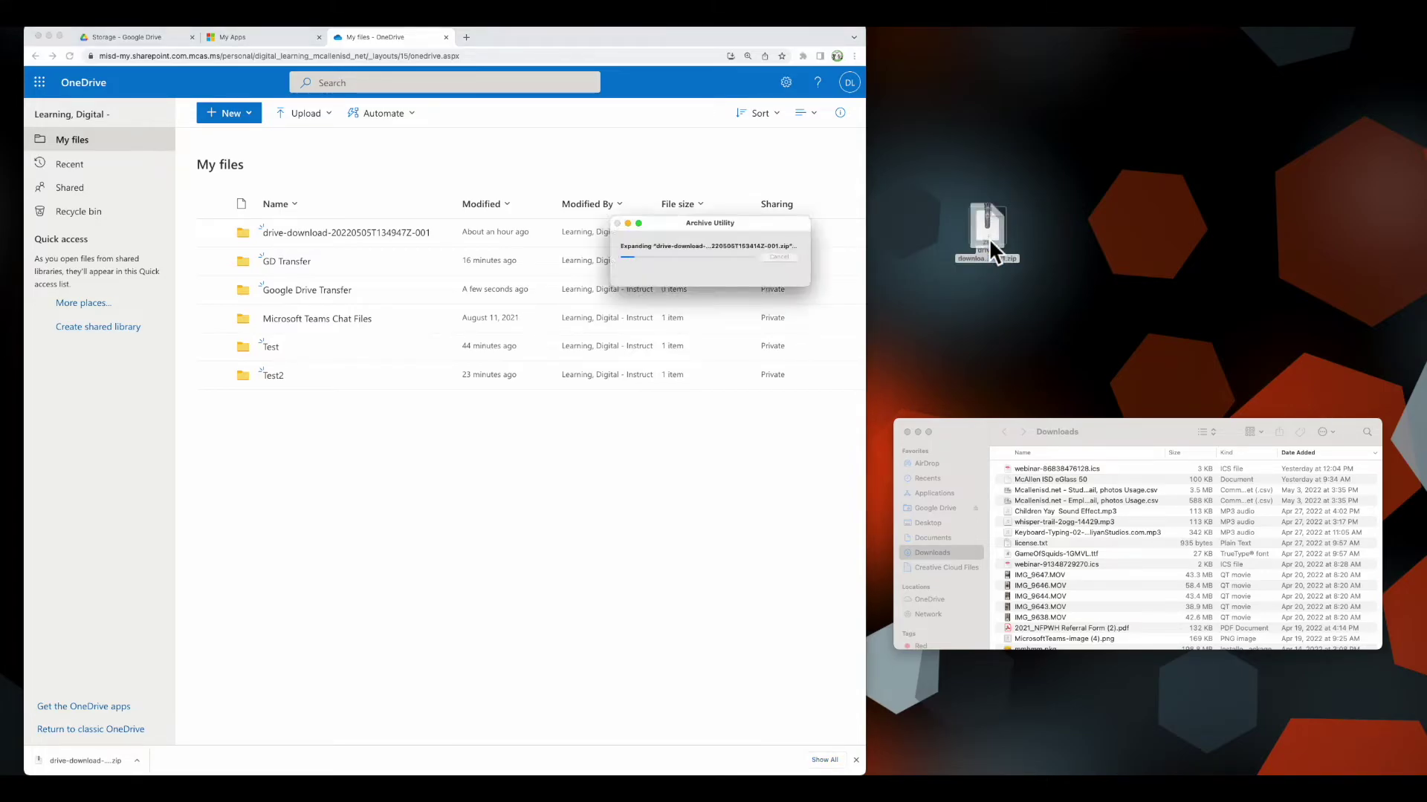
pyautogui.moveTo(986, 217); pyautogui.dragTo(1208, 107)
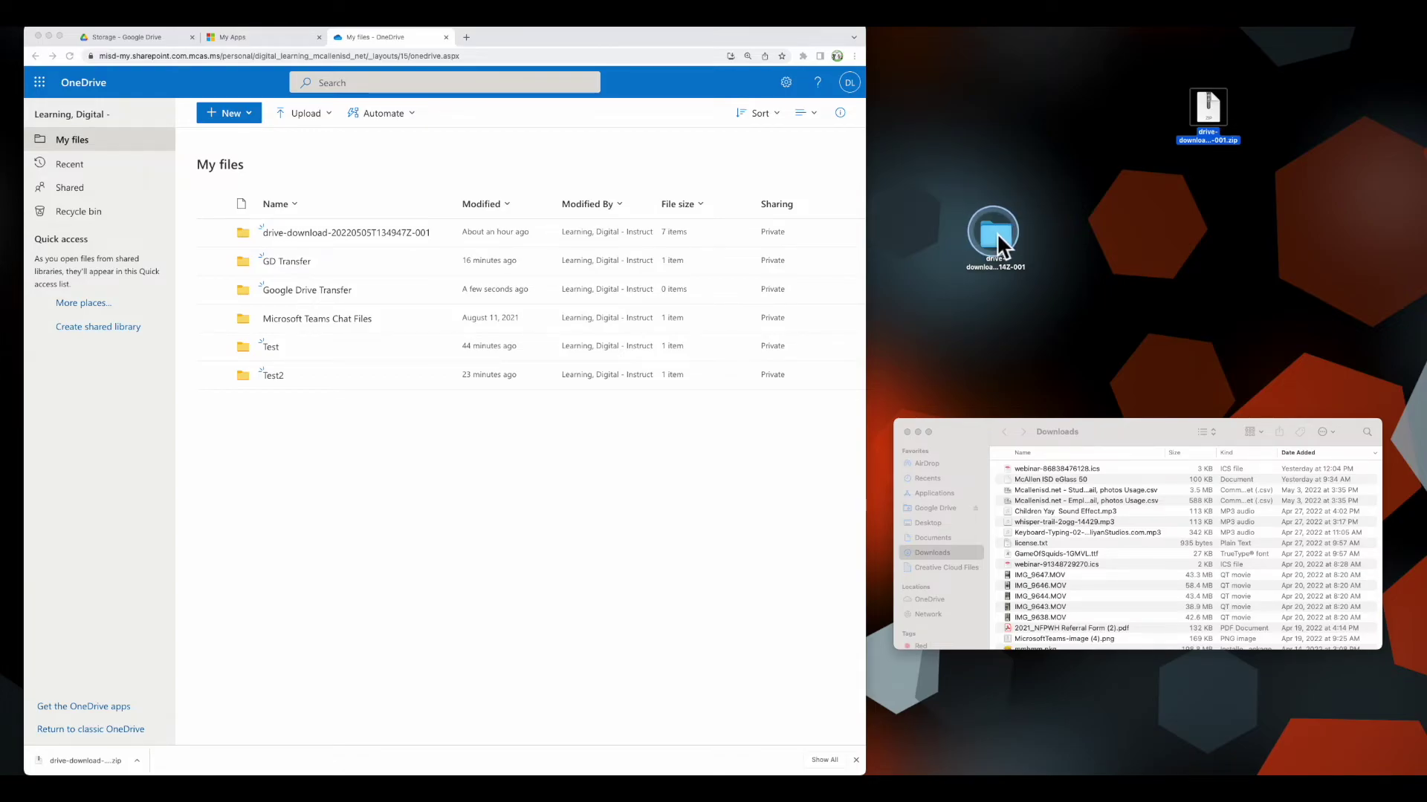
# Upload the extracted drive-download desktop folder into Google Drive Transfer, 20 items totalling 26.8 MB.
pyautogui.click(357, 297)
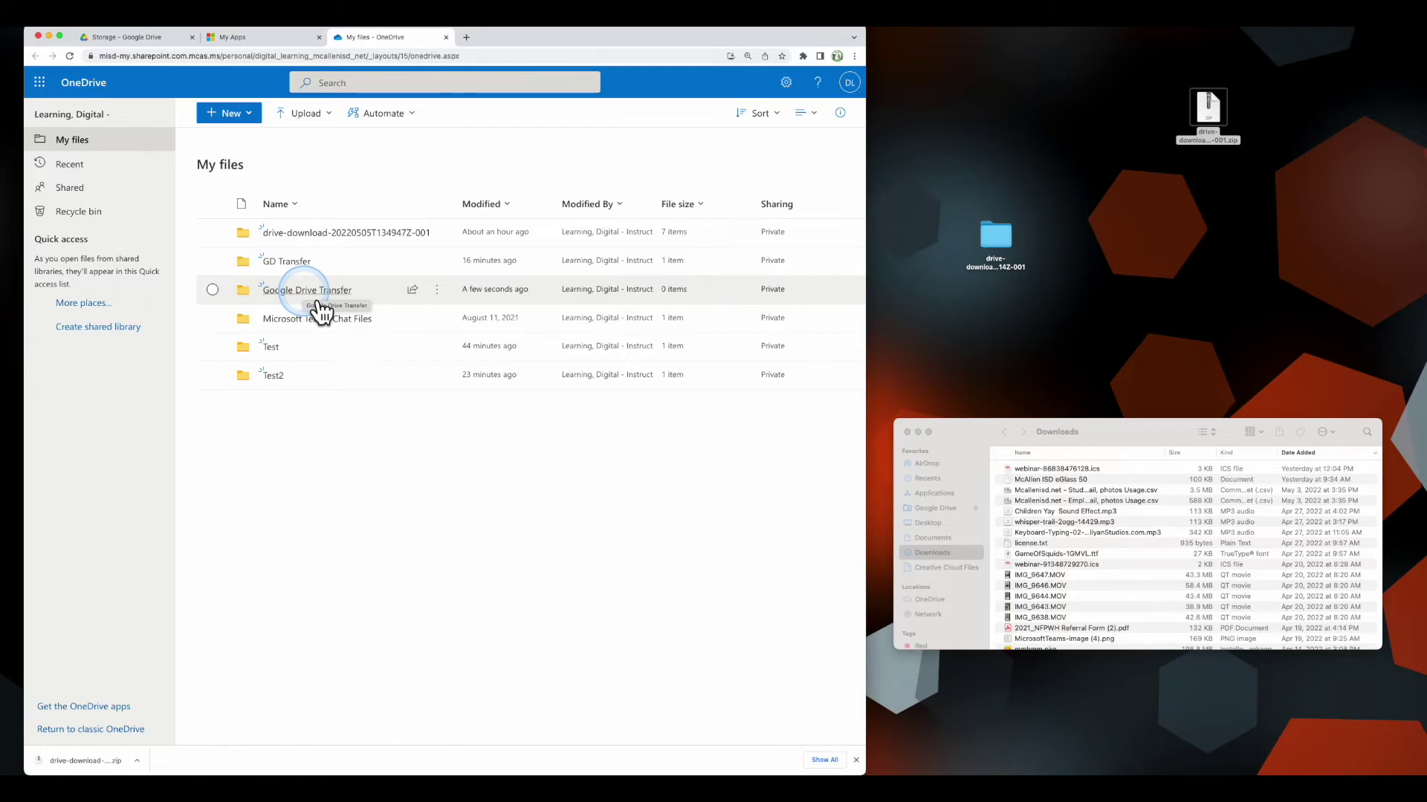
pyautogui.click(312, 294)
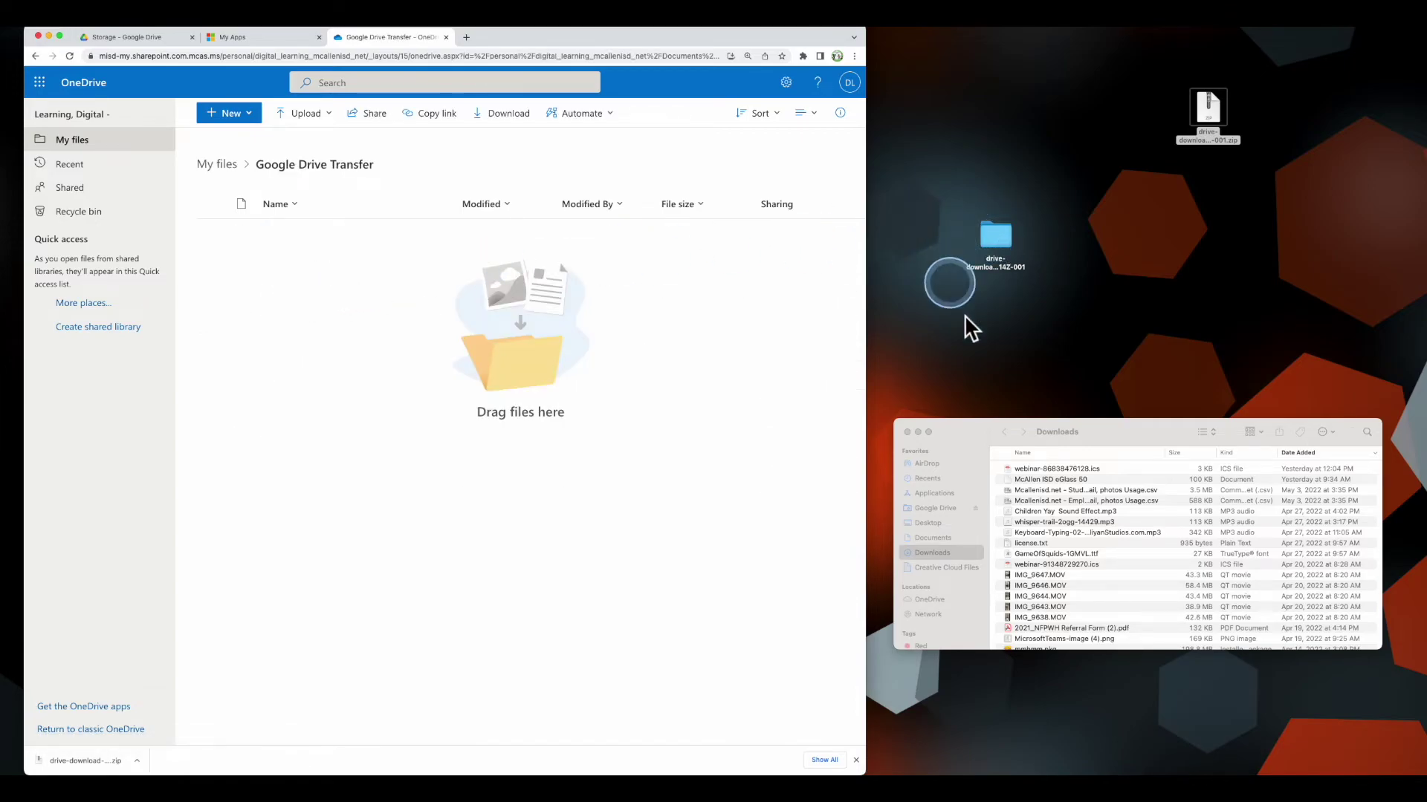
pyautogui.click(997, 238)
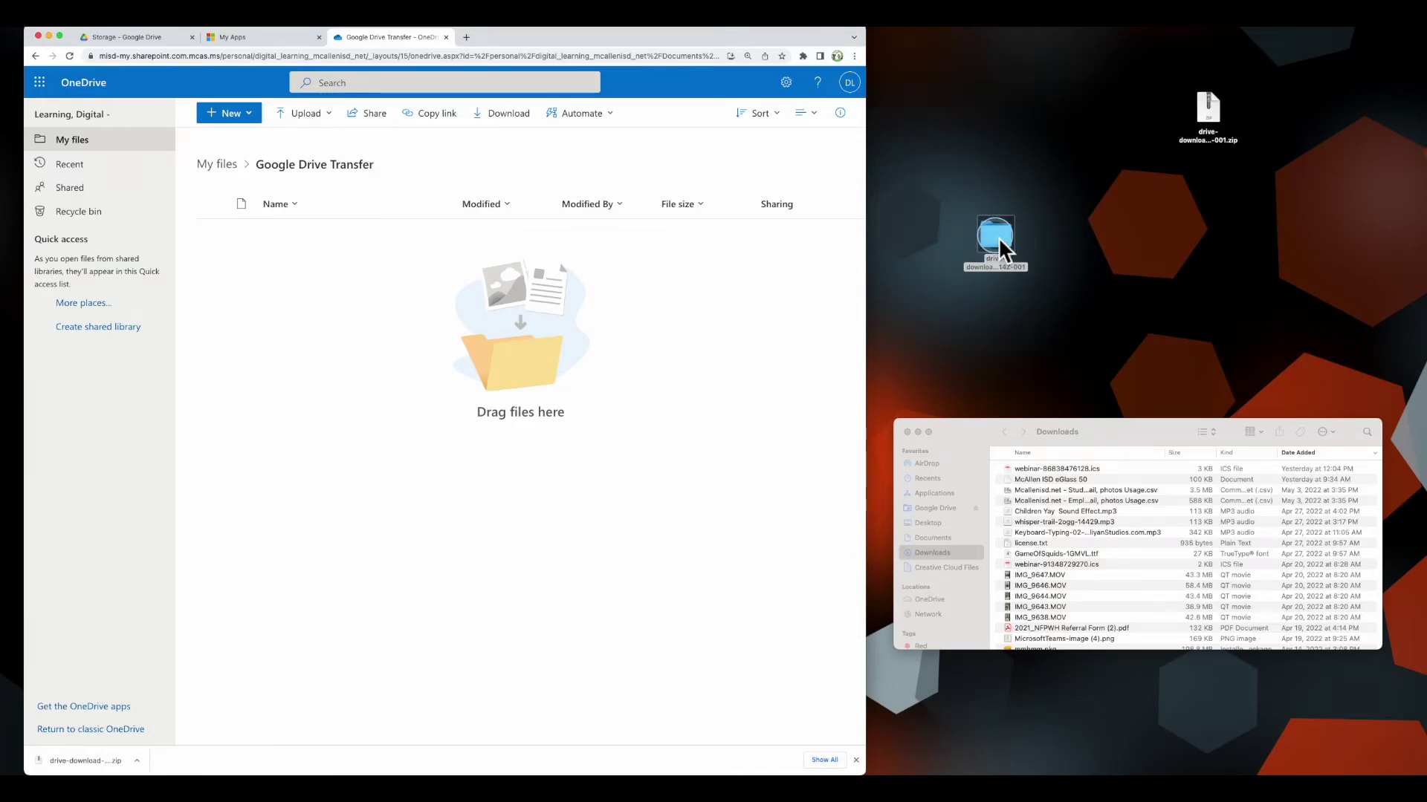
pyautogui.moveTo(997, 237); pyautogui.dragTo(605, 402)
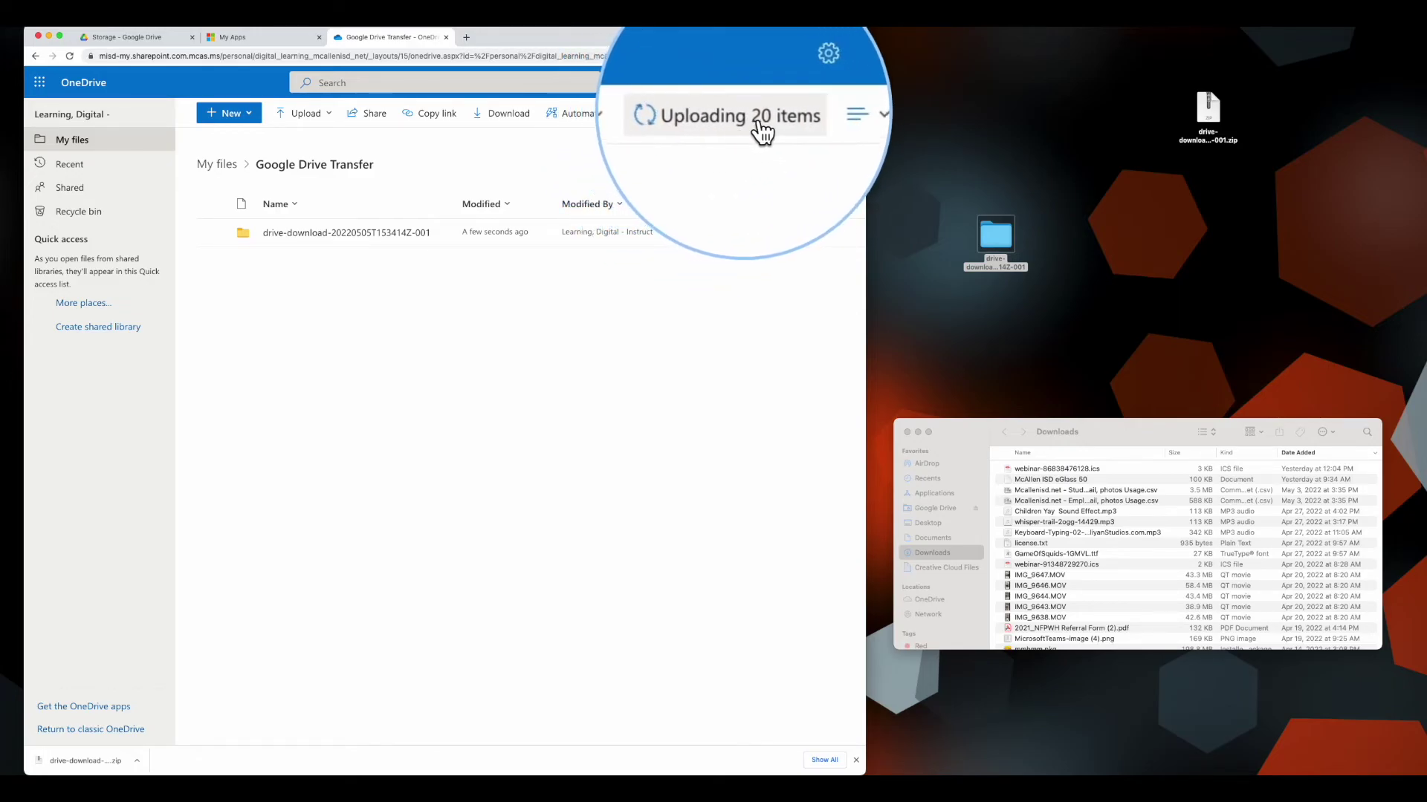
pyautogui.click(606, 420)
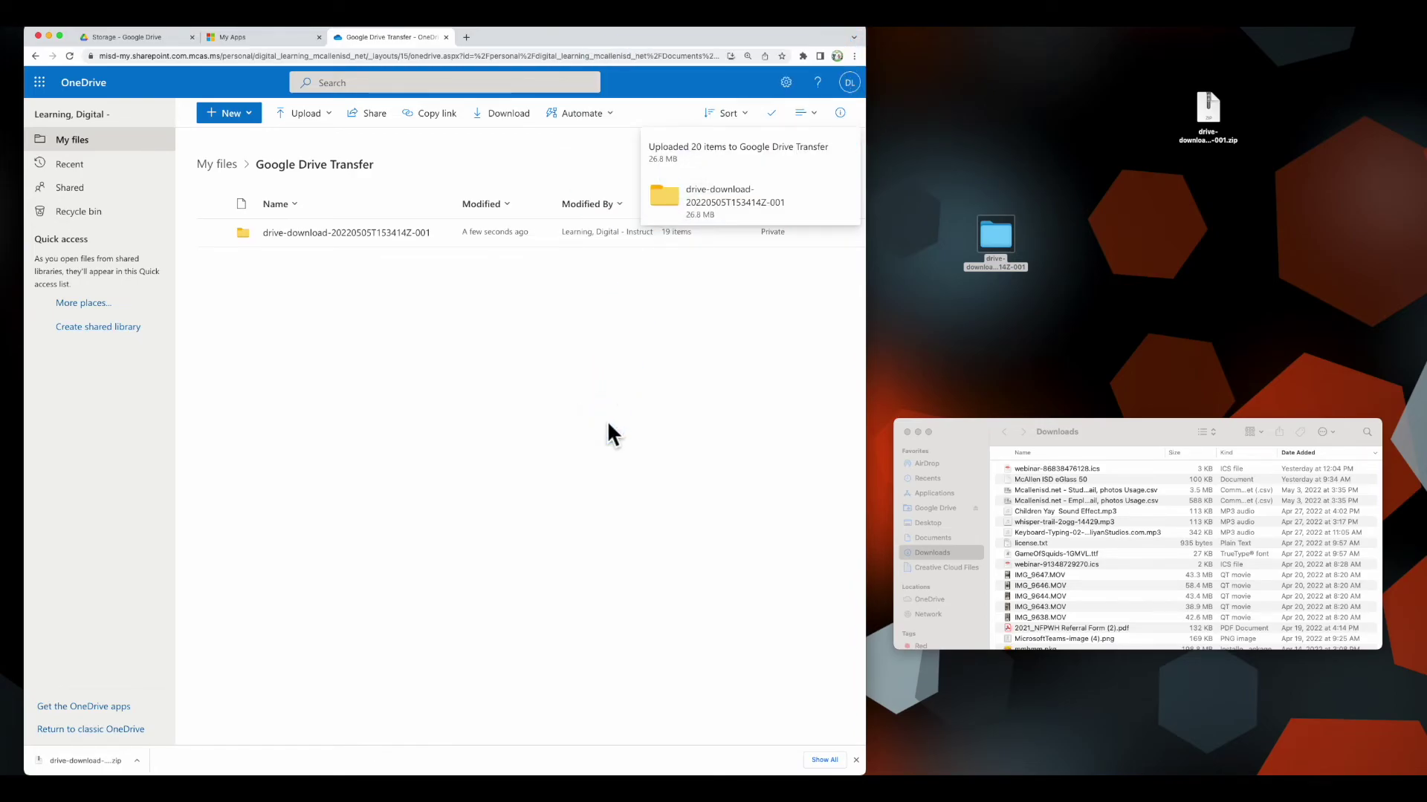
pyautogui.click(982, 333)
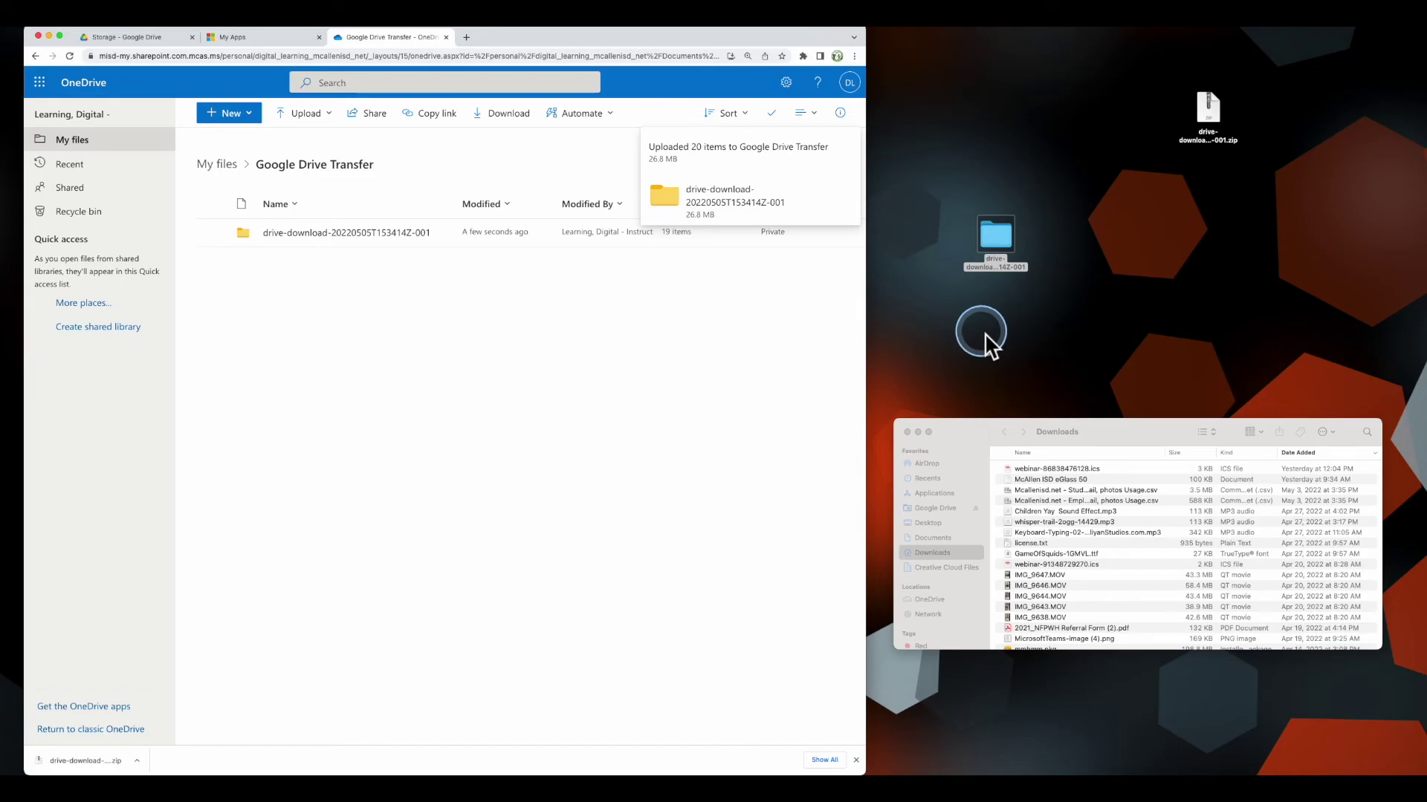